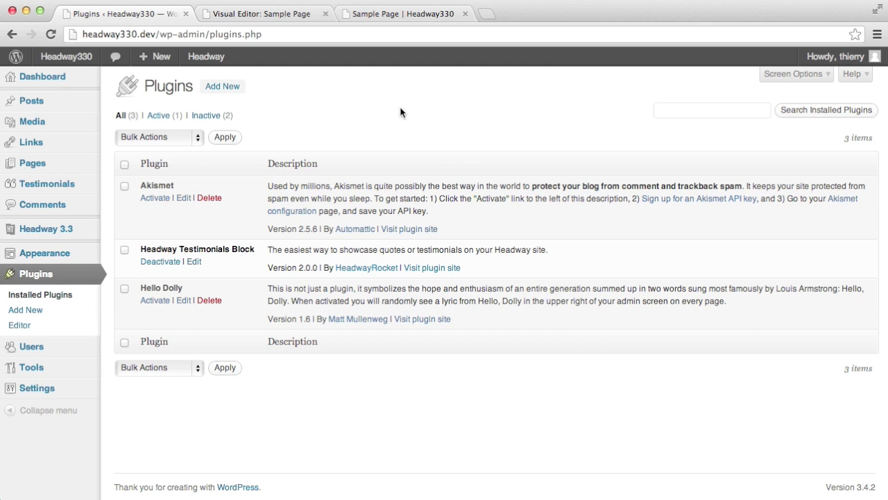
Review the live client testimonials page, then return to the plugins admin page.
mouse_move(69, 188)
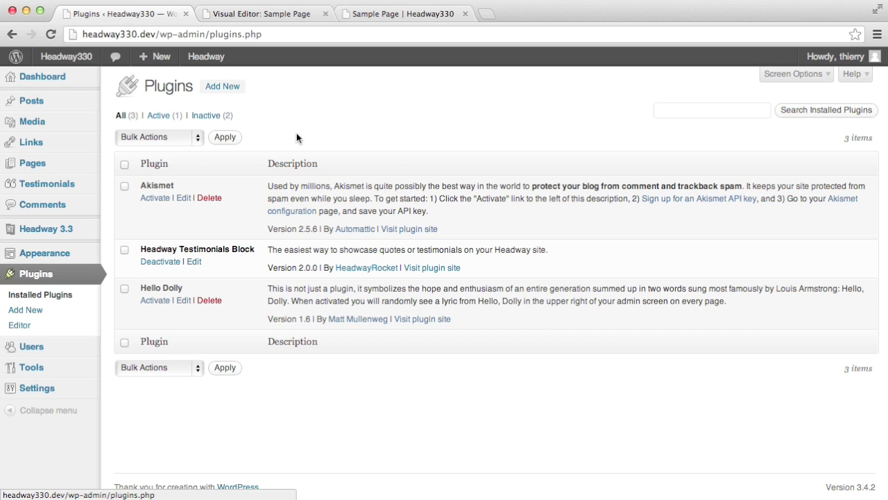
click(383, 18)
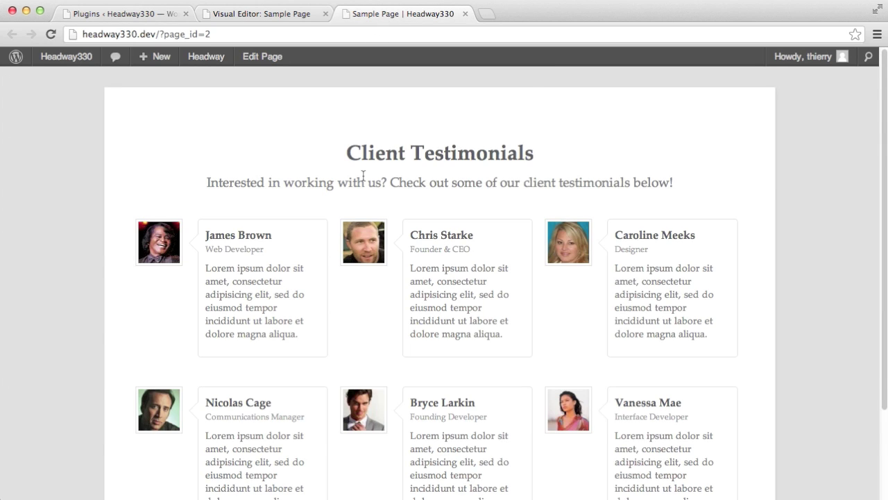
scroll(368, 177, down, 3)
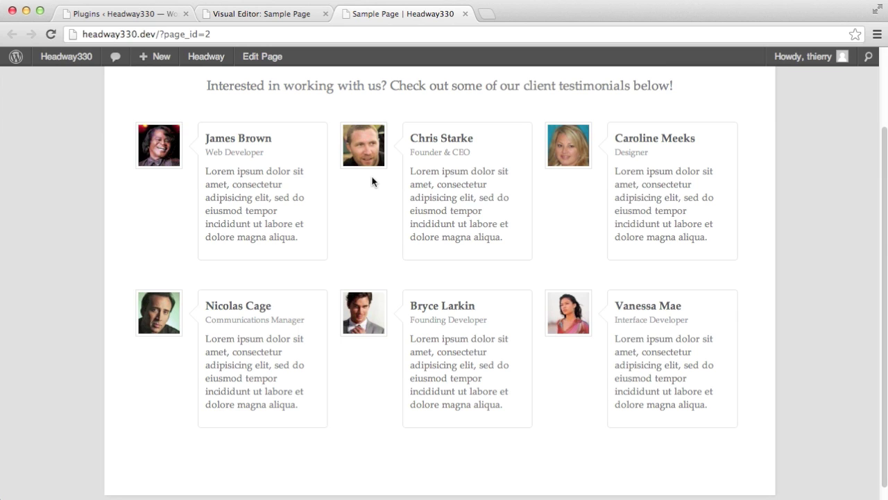
scroll(372, 181, up, 3)
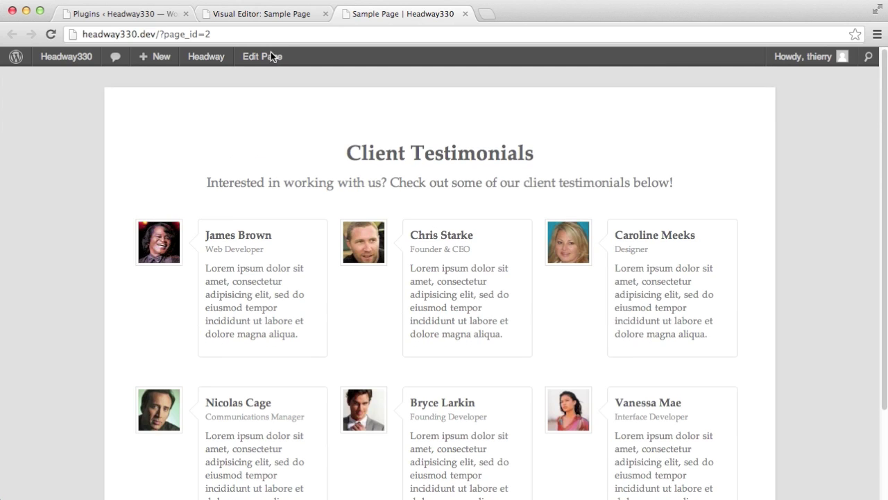
click(157, 22)
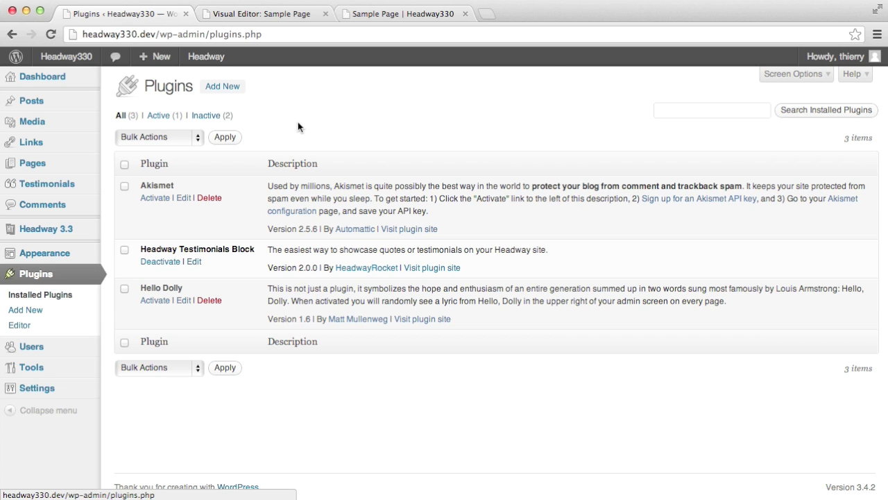
In the Visual Editor, open Hwr Testimonials Block #1 options, browse Testimonials Content, and return to layout settings.
click(251, 14)
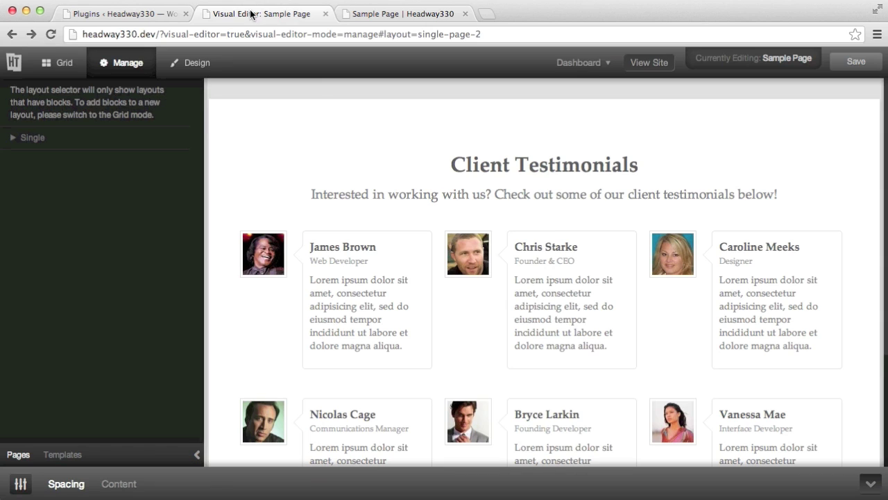
mouse_move(390, 188)
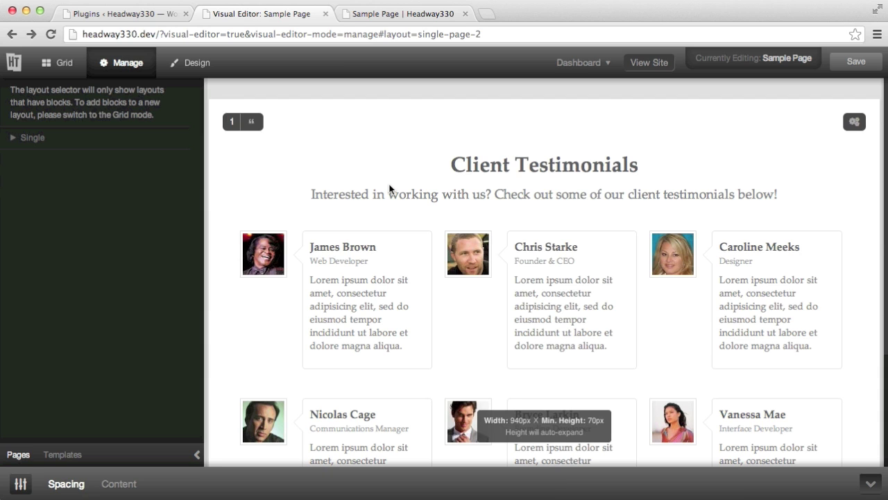
click(854, 123)
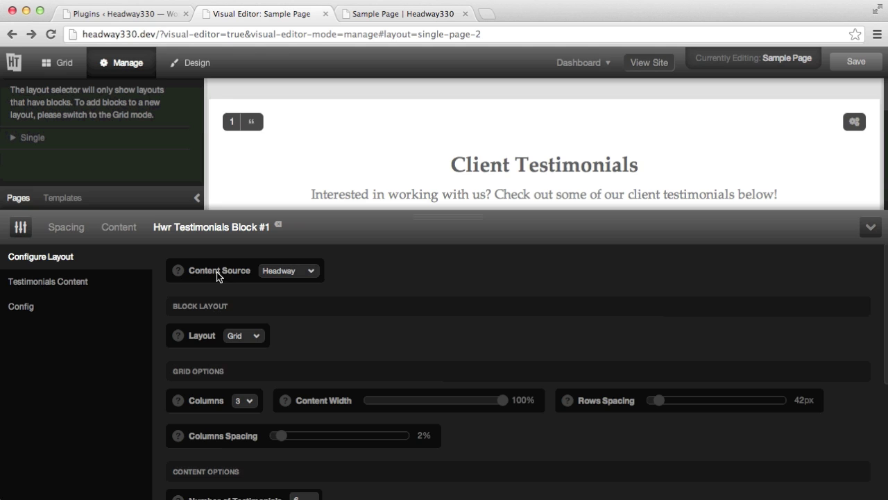
click(84, 287)
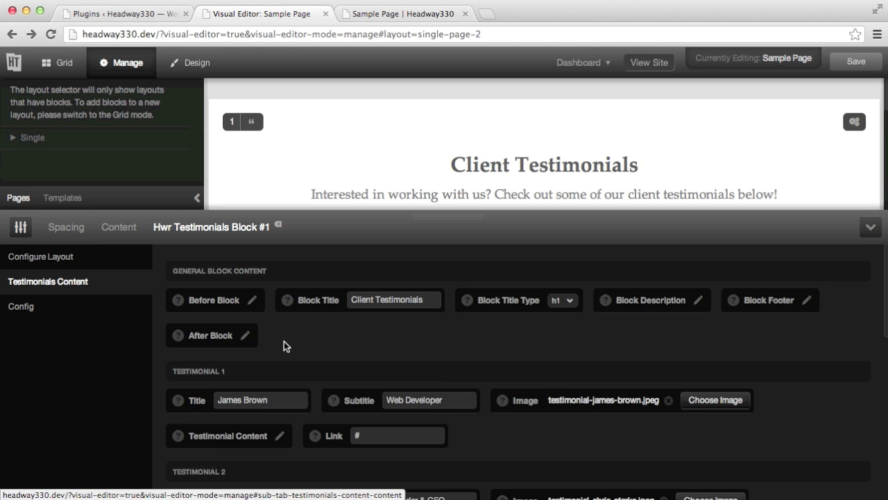
scroll(236, 372, down, 2)
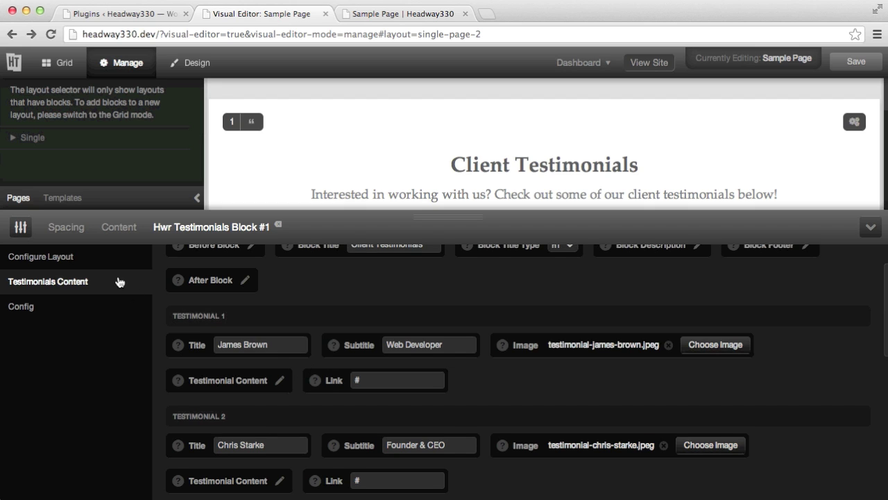
click(94, 266)
scroll(416, 282, up, 2)
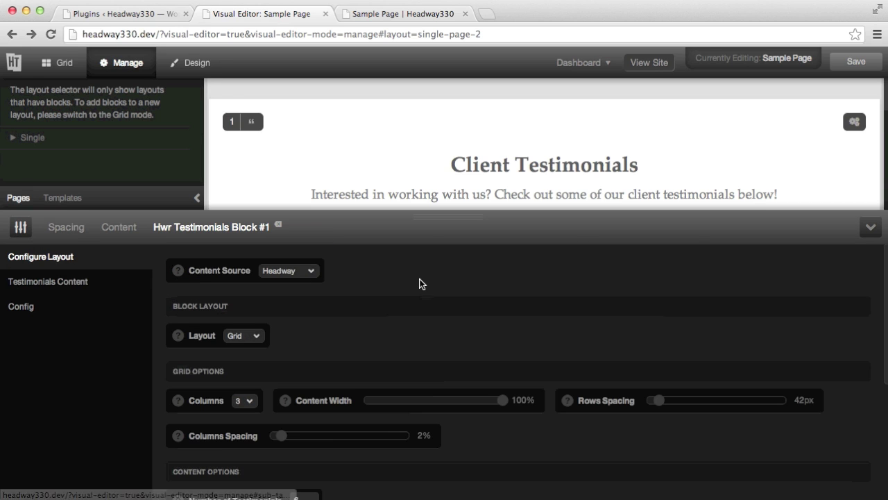
Set the block's Content Source to Wordpress and start a new testimonial from the notice link.
click(292, 273)
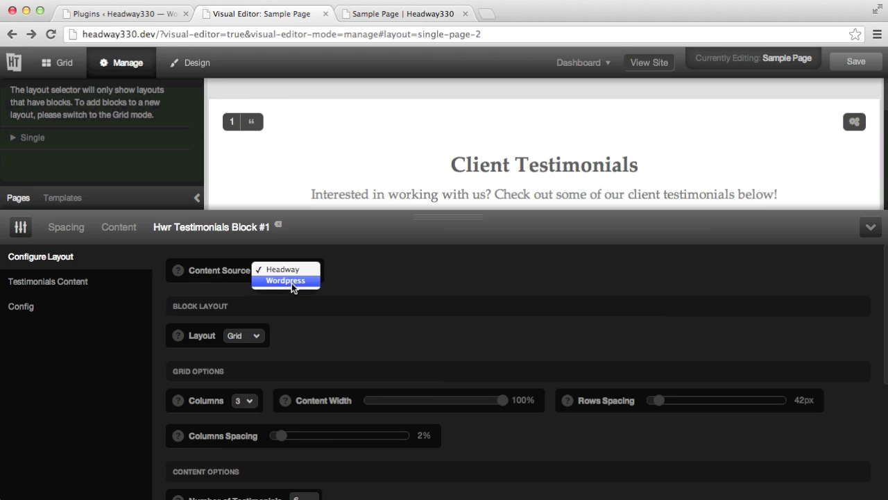
click(292, 283)
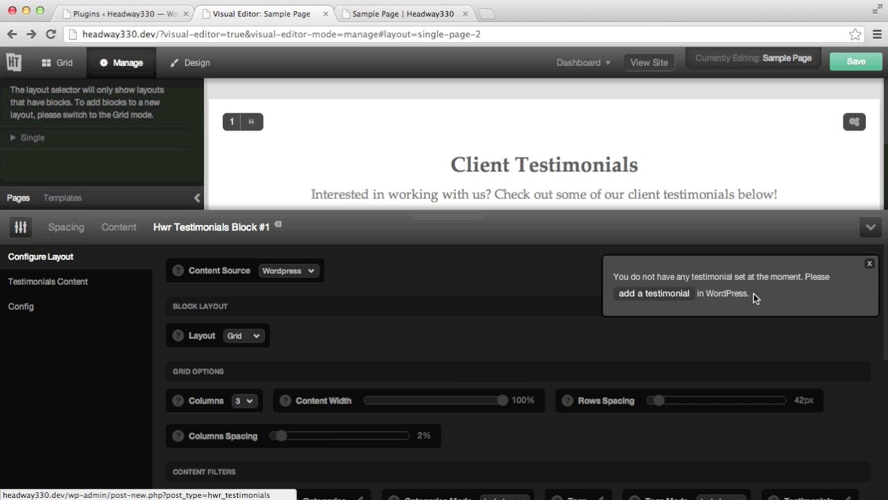
click(671, 294)
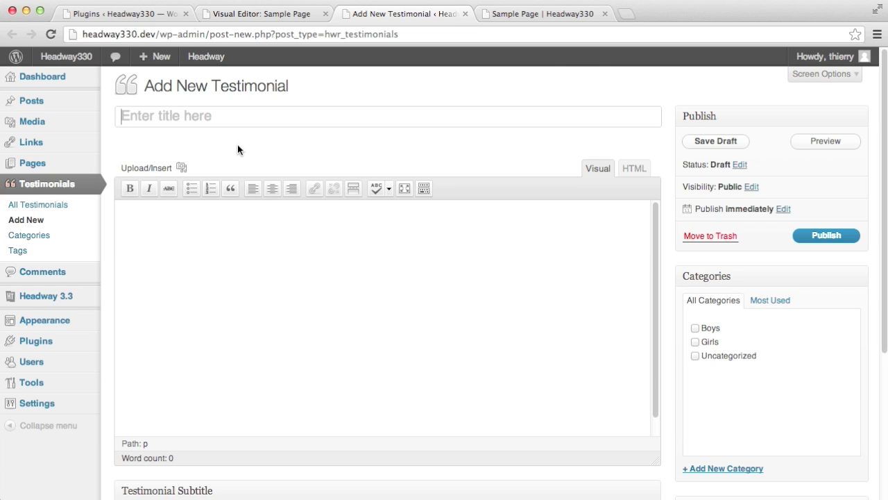
Enter the testimonial's name as its title, paste Lorem ipsum body text, and set subtitle Communications.
click(178, 116)
text(Samantha)
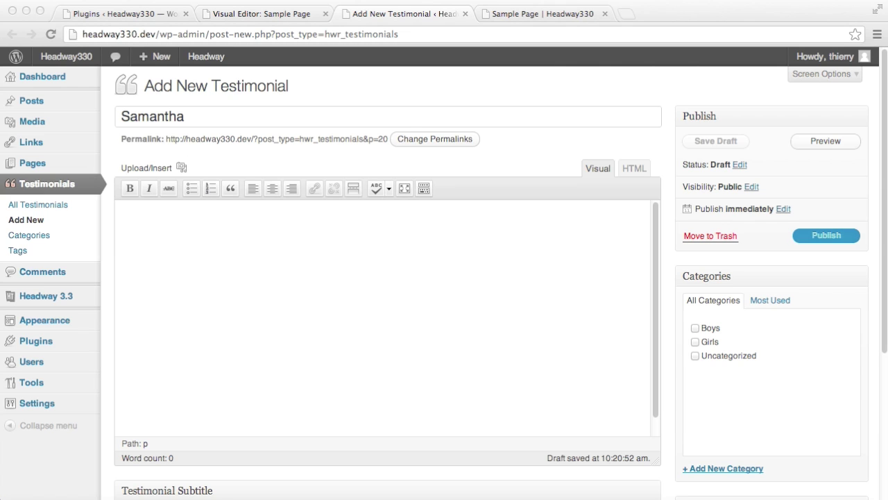
click(200, 252)
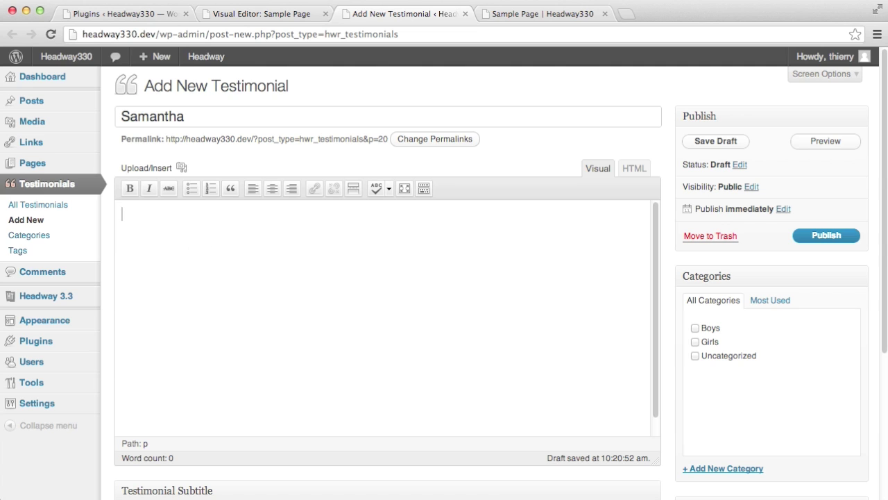
text(Lorem ipsum dolor sit amet, consectetur adipisicing elit, sed do eiusmod tempor incididunt ut labore et dolore magna aliqua.)
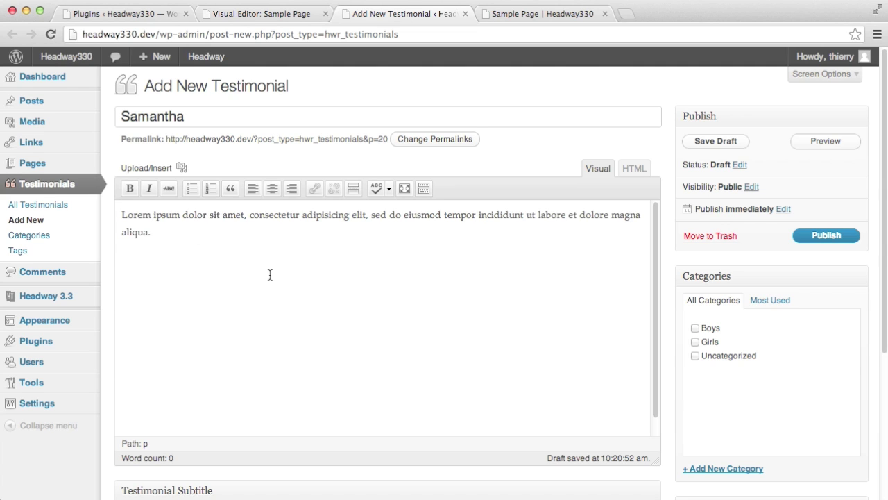
scroll(272, 286, down, 3)
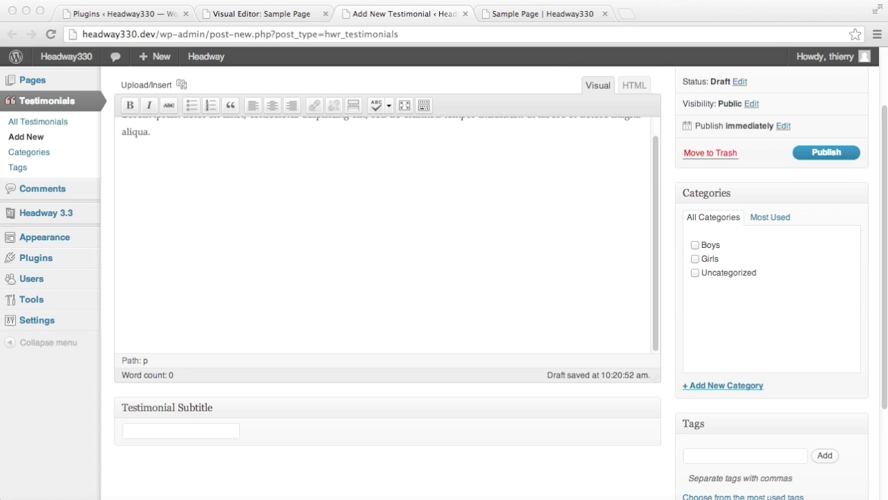
click(178, 428)
text(Communications)
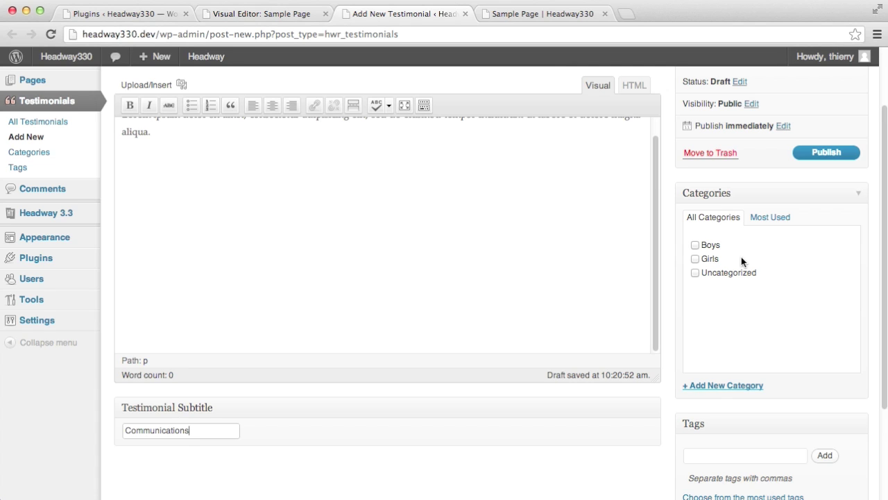
click(811, 257)
scroll(622, 222, up, 3)
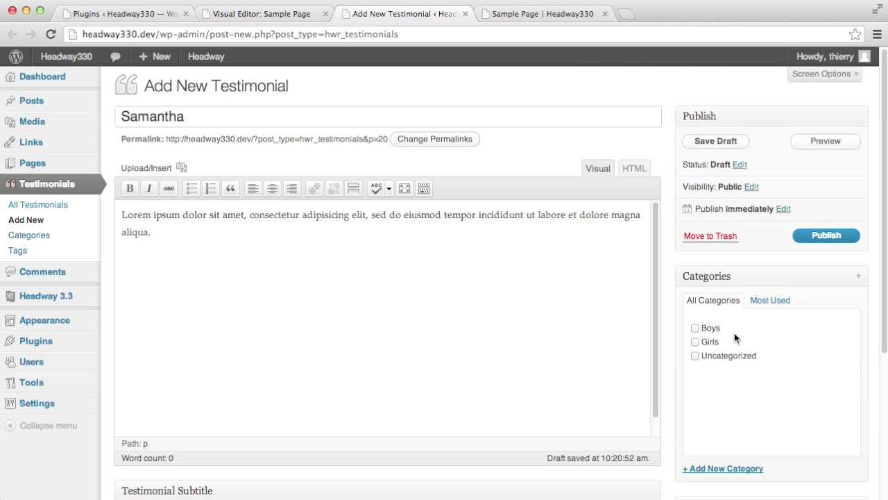
Assign the testimonial to the Girls category and add the tag Administration.
click(695, 342)
scroll(826, 331, down, 3)
scroll(828, 337, down, 3)
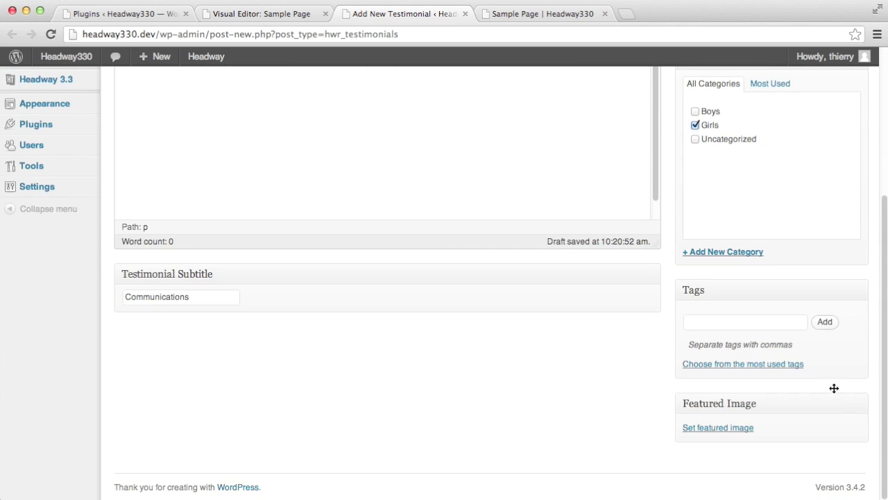
click(726, 364)
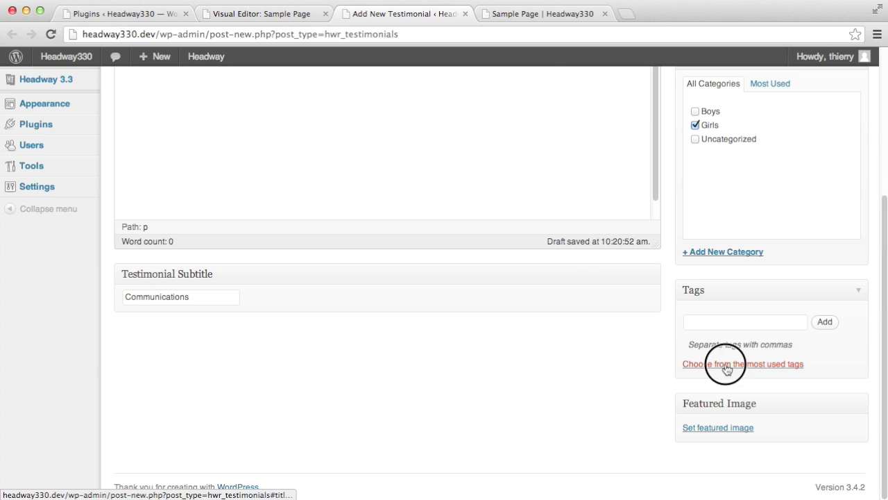
click(746, 321)
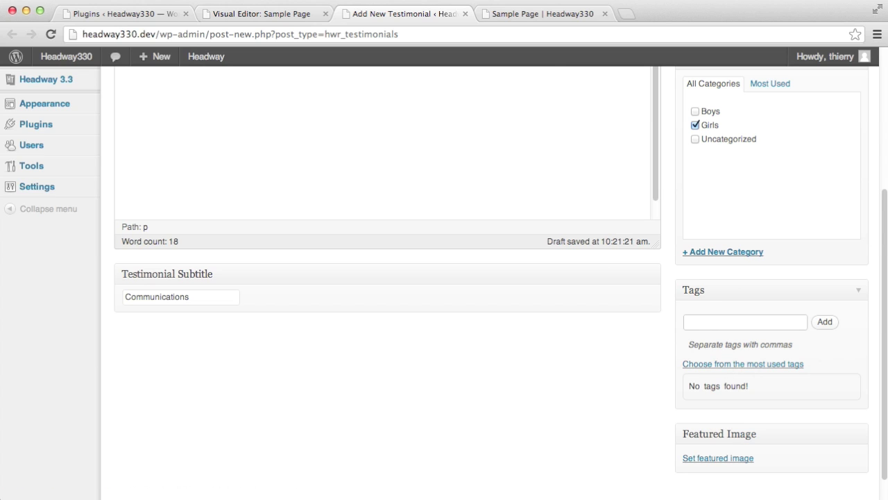
text(Administration)
click(833, 322)
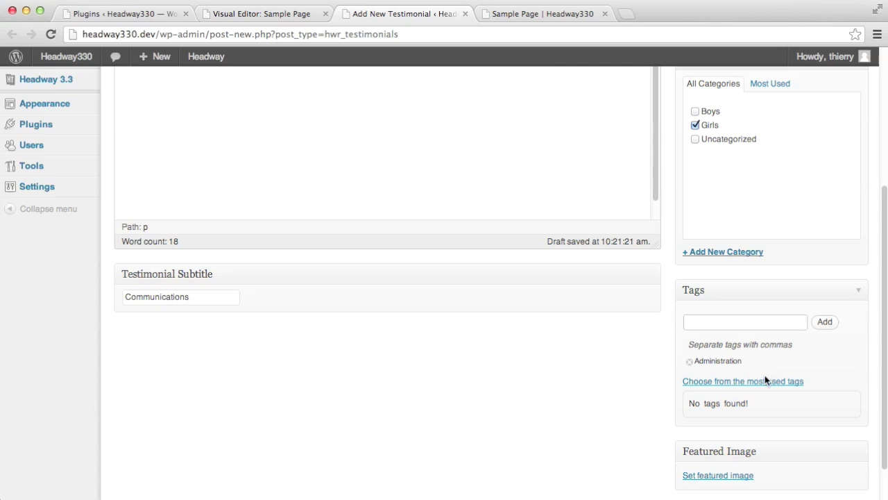
scroll(767, 388, down, 2)
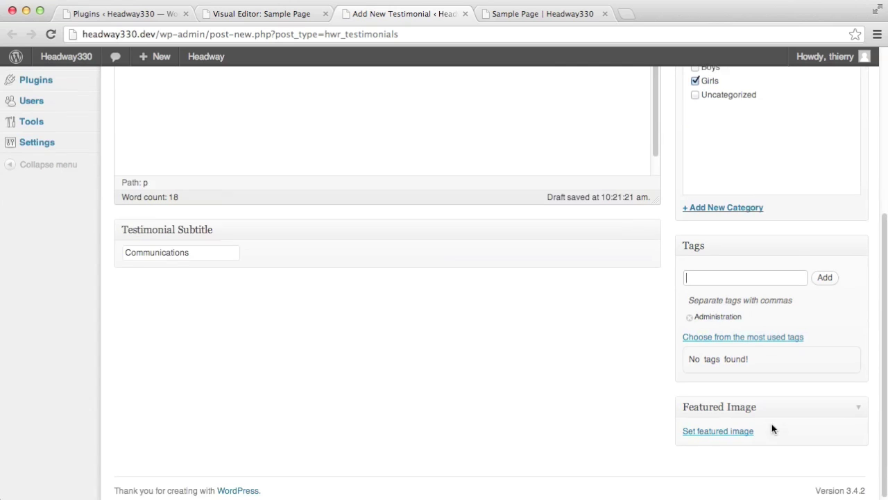
Set the testimonial-samantha portrait from the Media Library as the testimonial's featured image.
click(728, 432)
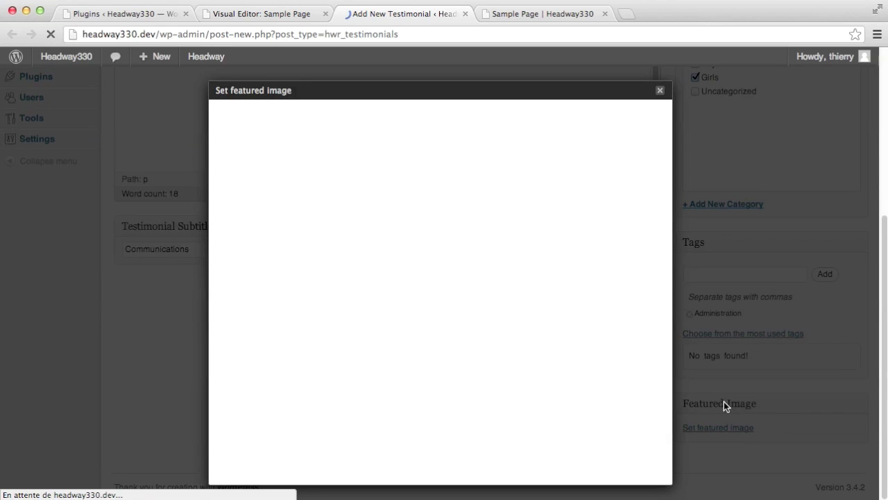
click(370, 114)
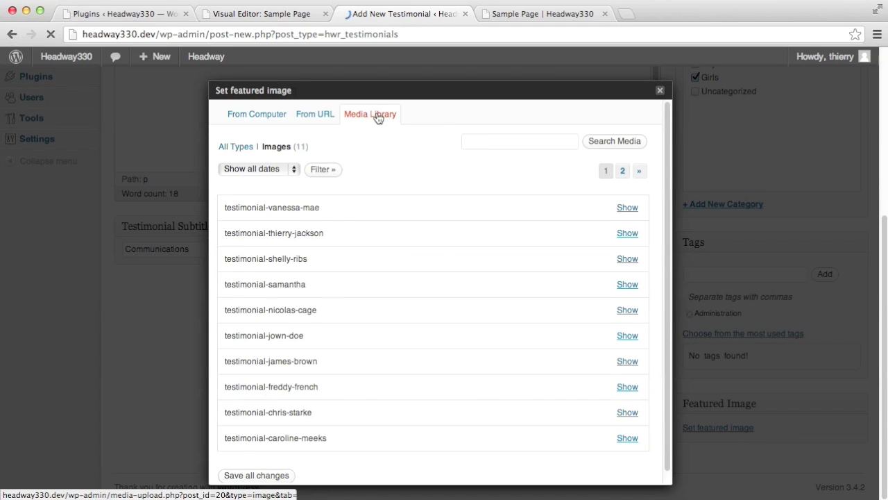
click(629, 285)
scroll(548, 337, down, 5)
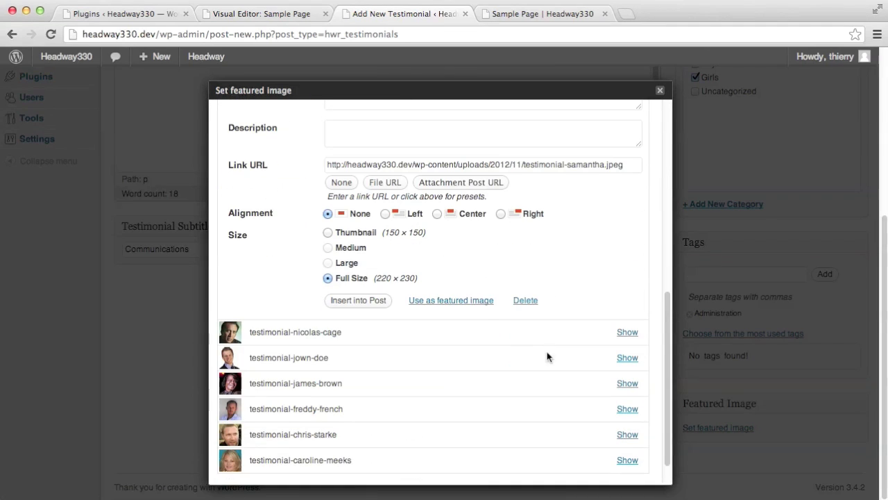
click(447, 302)
click(660, 93)
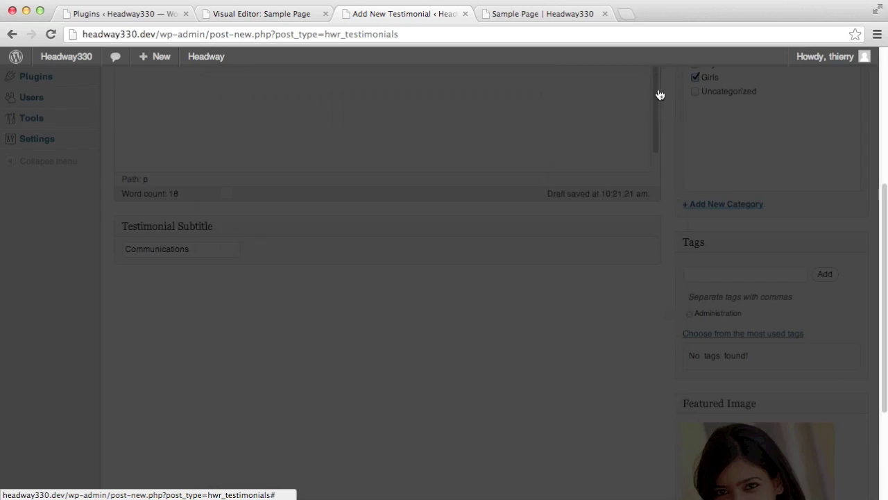
scroll(519, 367, up, 5)
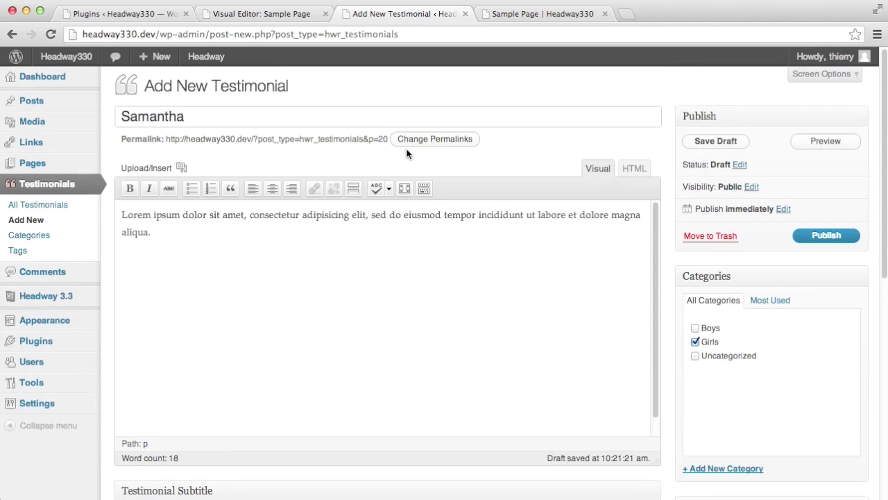
Publish the testimonial, confirm All Testimonials lists three, and return to the Visual Editor.
click(796, 236)
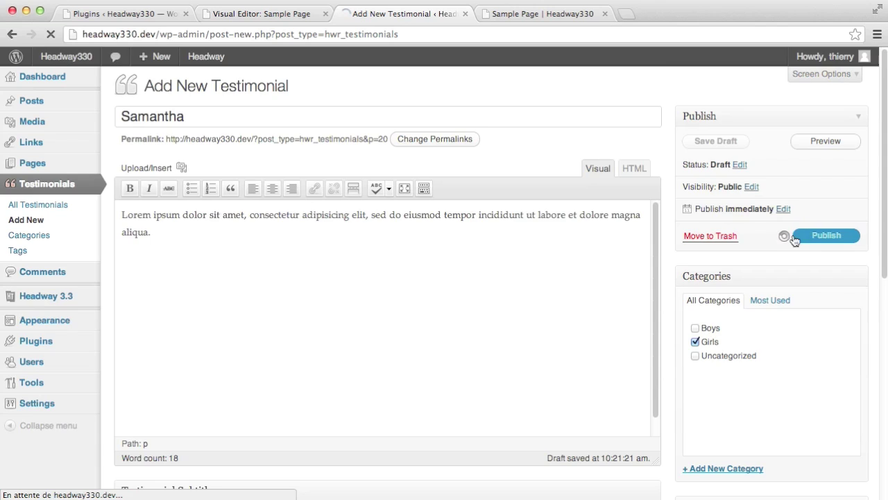
click(39, 205)
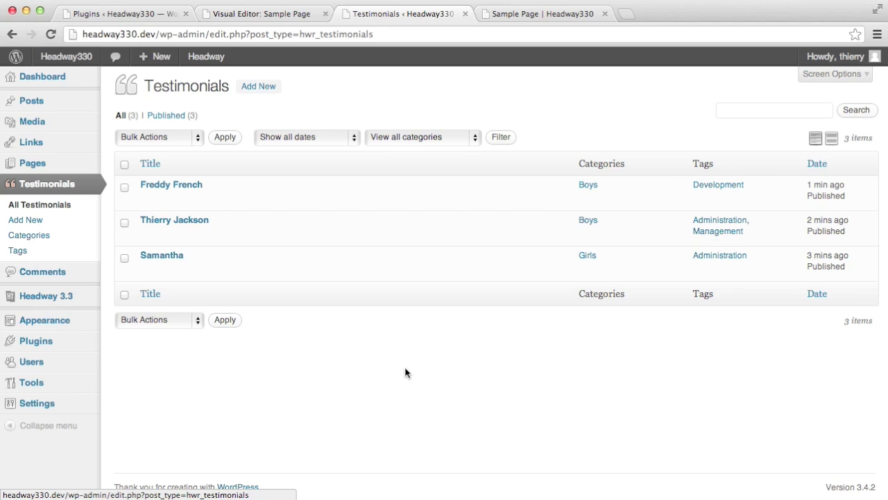
click(250, 17)
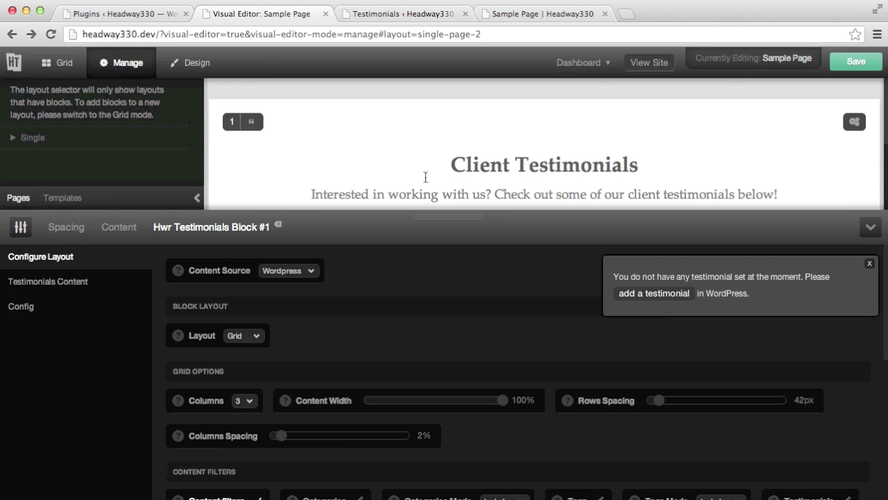
Save the Sample Page layout and reload so the block shows three testimonial cards.
click(849, 62)
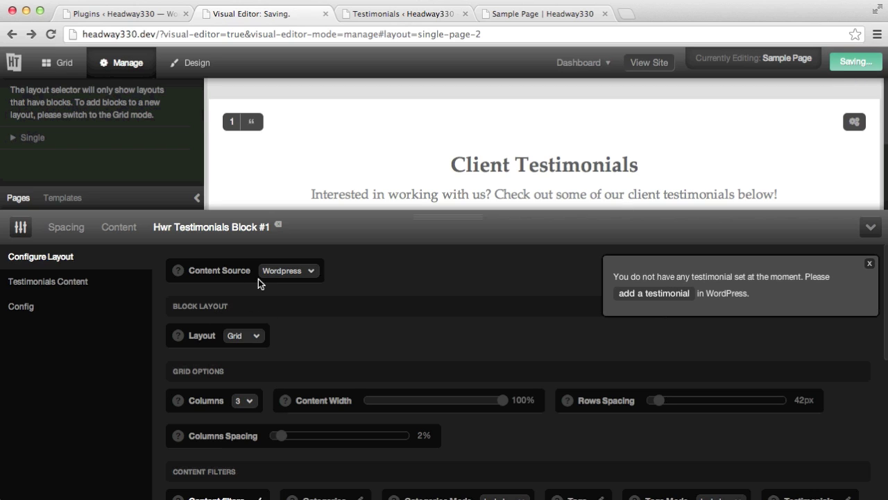
key(super+r)
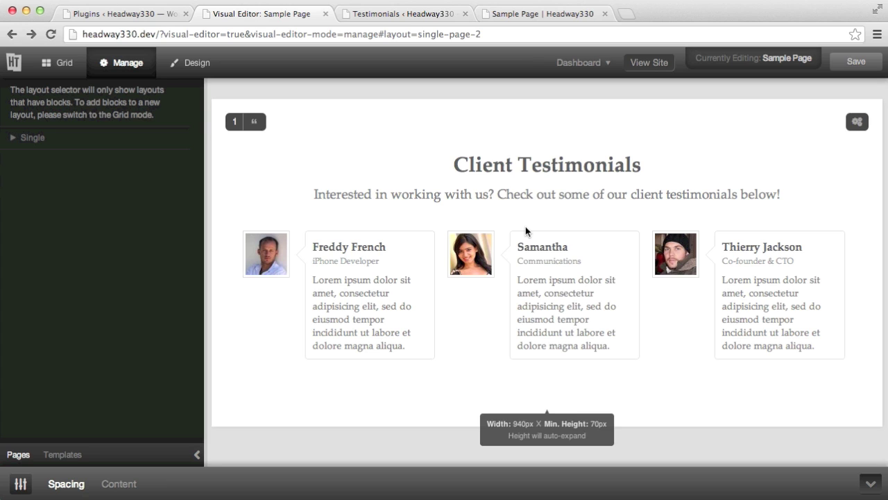
Open the testimonials block's Testimonials Content settings to see the three published testimonials listed.
click(857, 123)
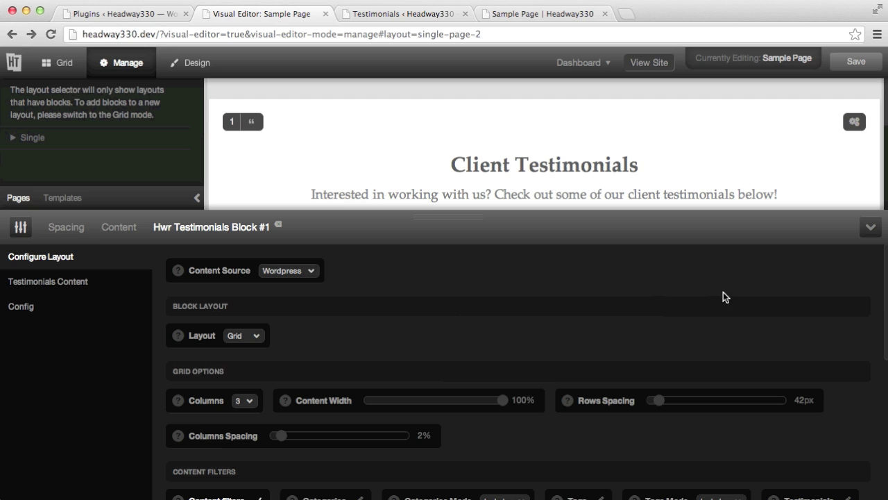
click(26, 283)
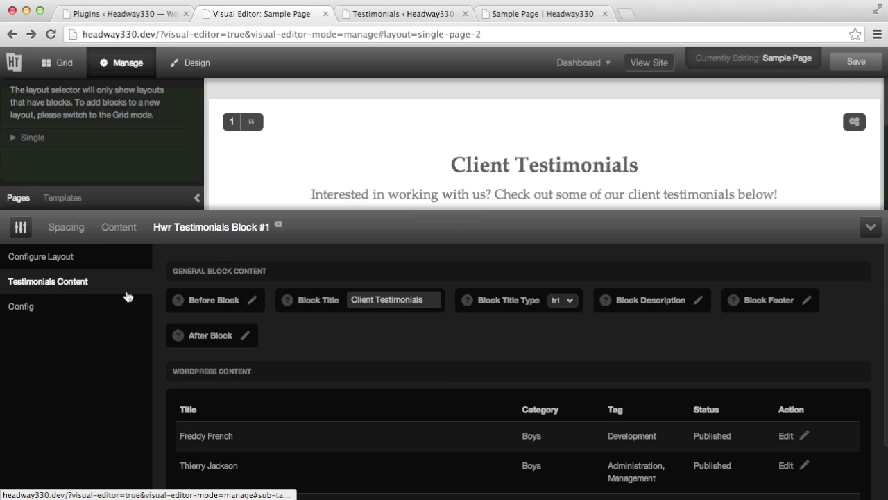
scroll(409, 338, down, 2)
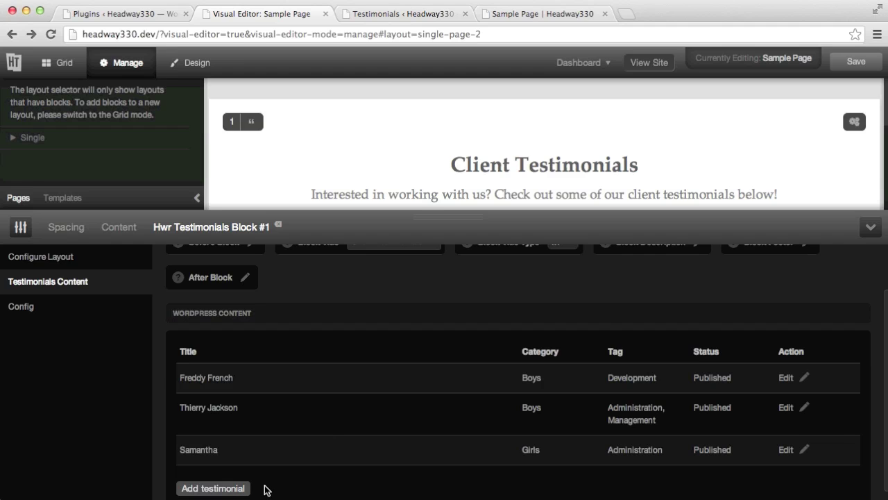
Return to Configure Layout, keep the Grid layout, and scroll down to Content Filters and ordering.
click(60, 263)
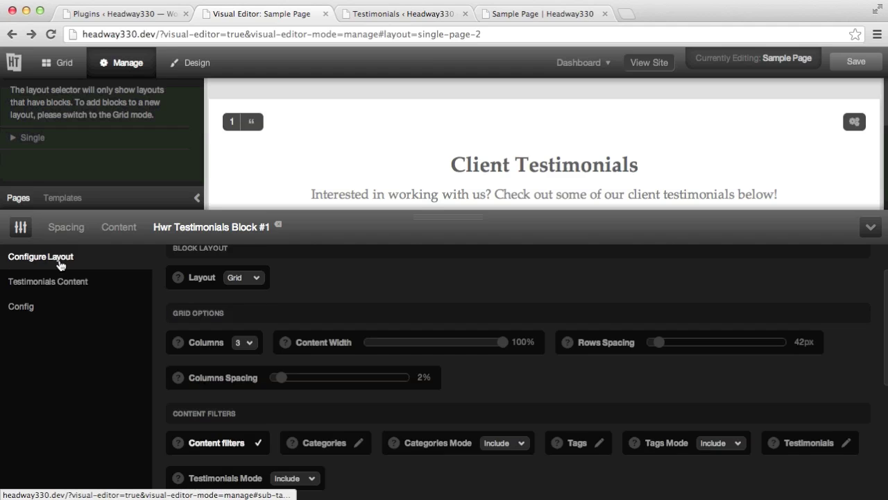
scroll(389, 297, up, 2)
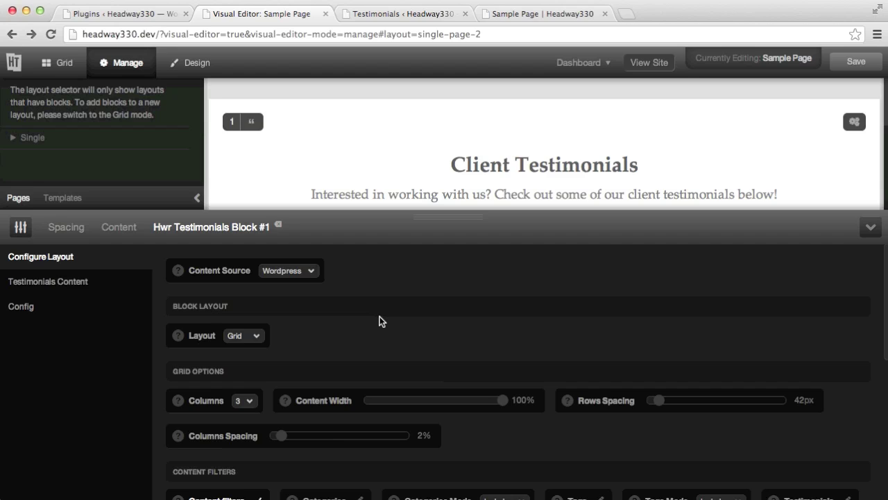
click(248, 337)
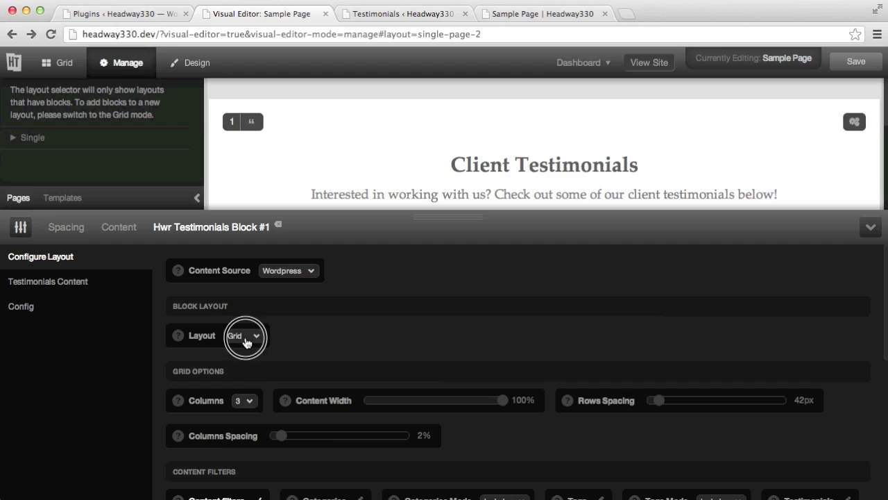
click(320, 339)
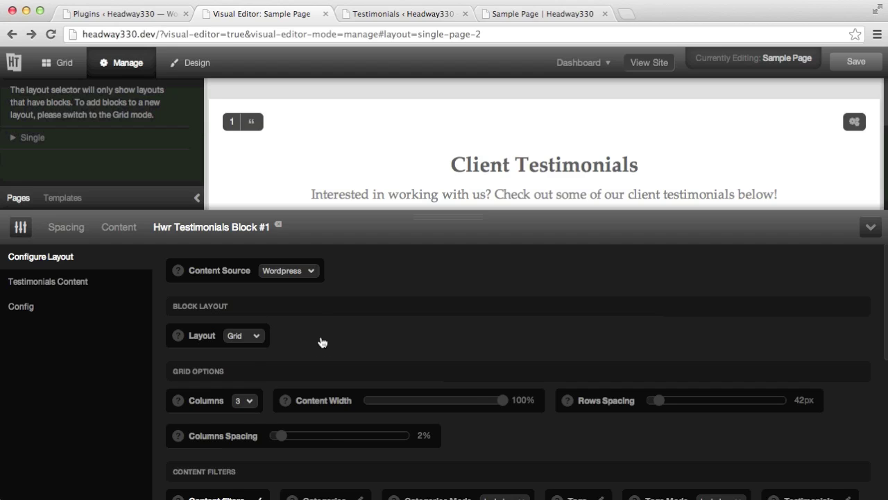
scroll(428, 348, down, 2)
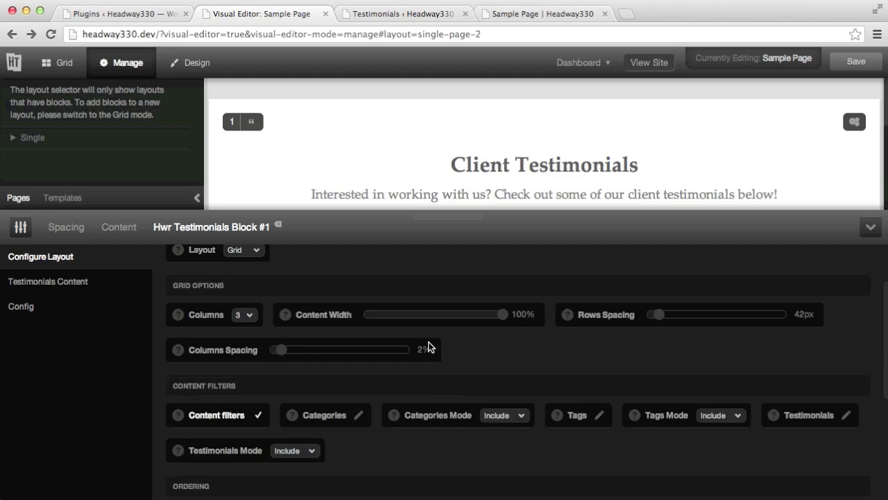
scroll(429, 342, down, 2)
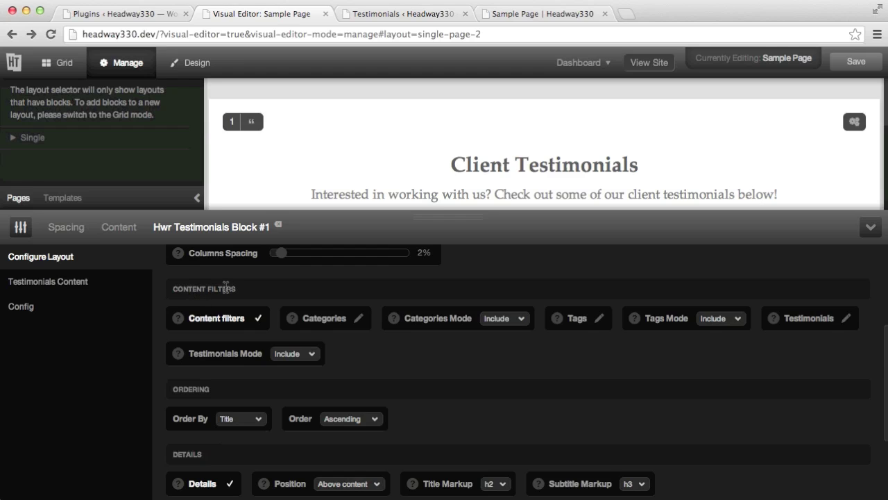
scroll(471, 161, down, 3)
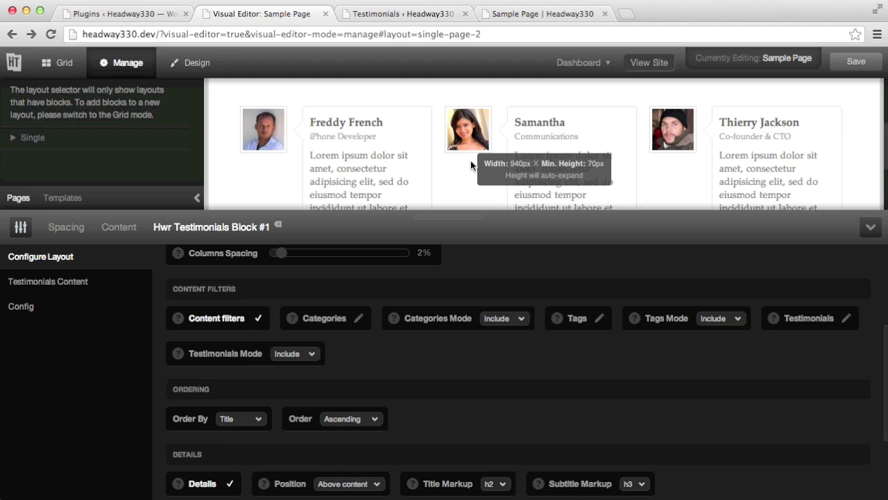
click(358, 319)
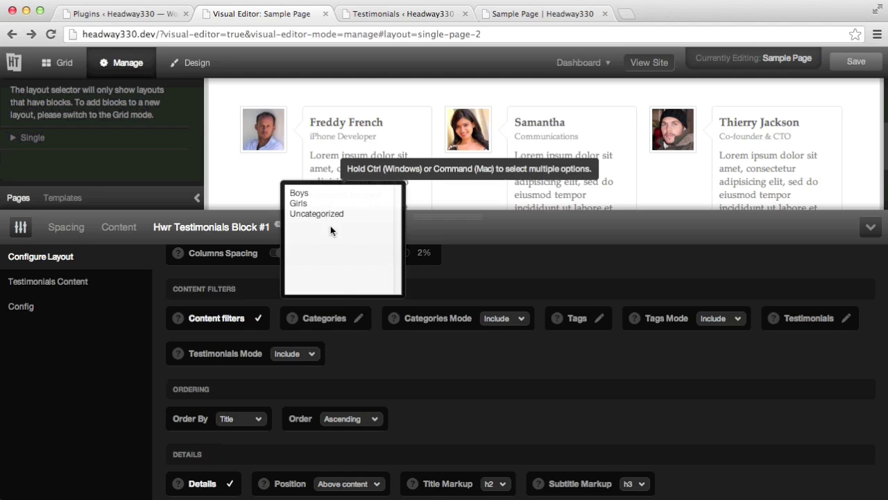
click(306, 193)
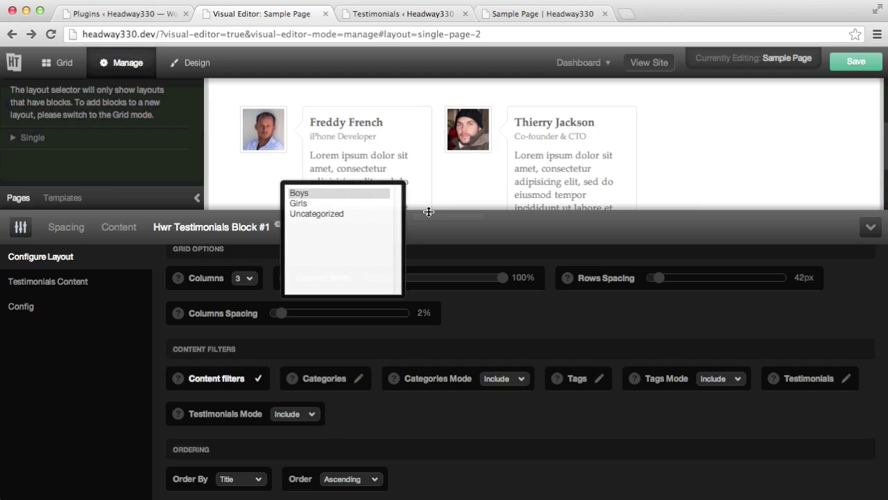
click(306, 203)
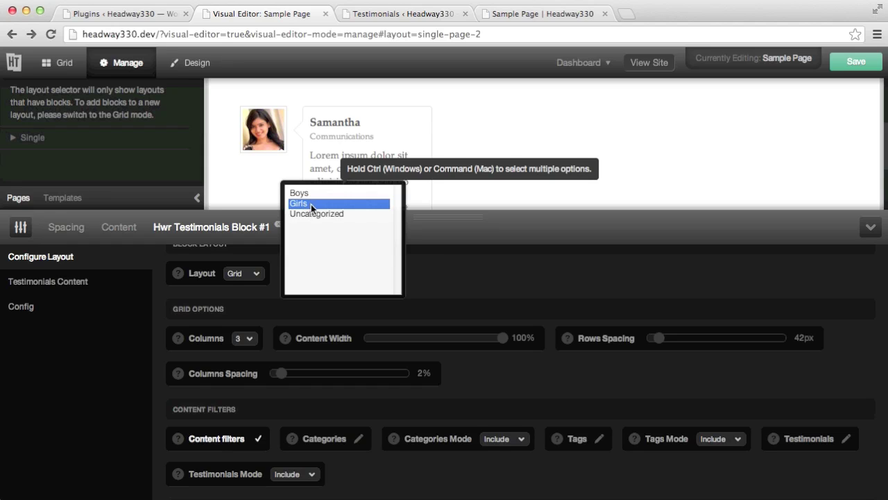
super+click(313, 202)
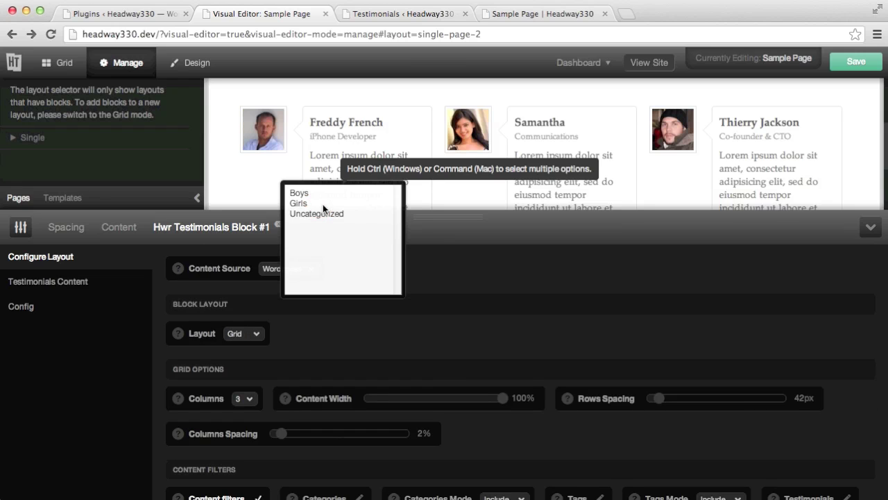
click(410, 334)
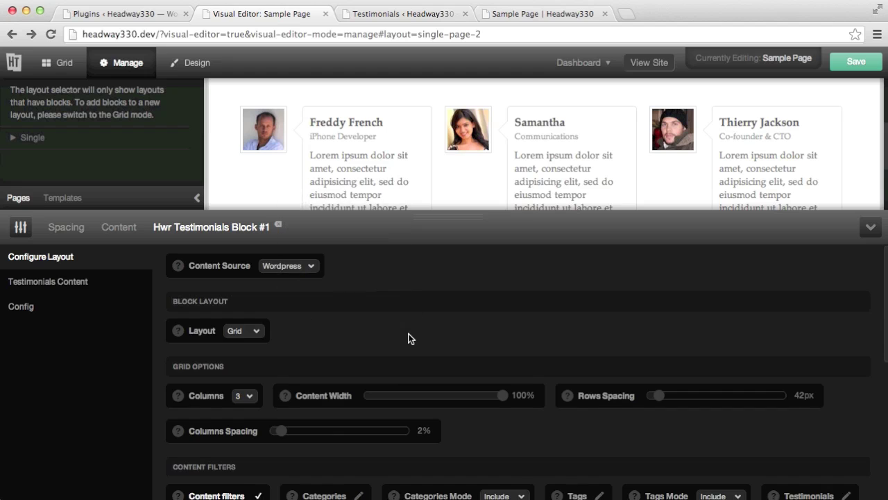
scroll(410, 337, down, 2)
click(502, 412)
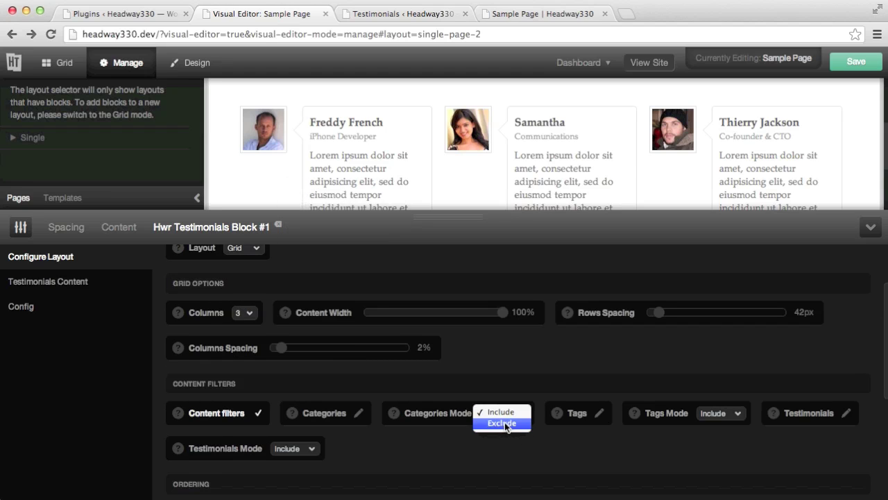
click(532, 444)
click(601, 414)
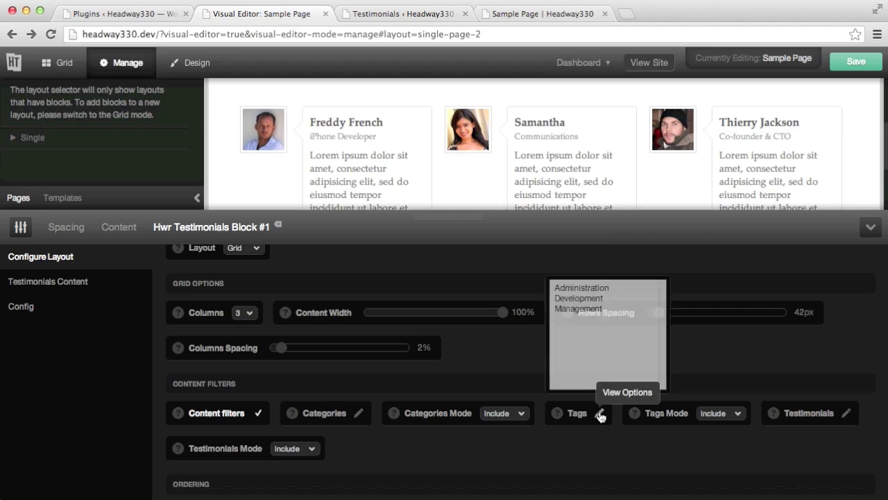
click(585, 311)
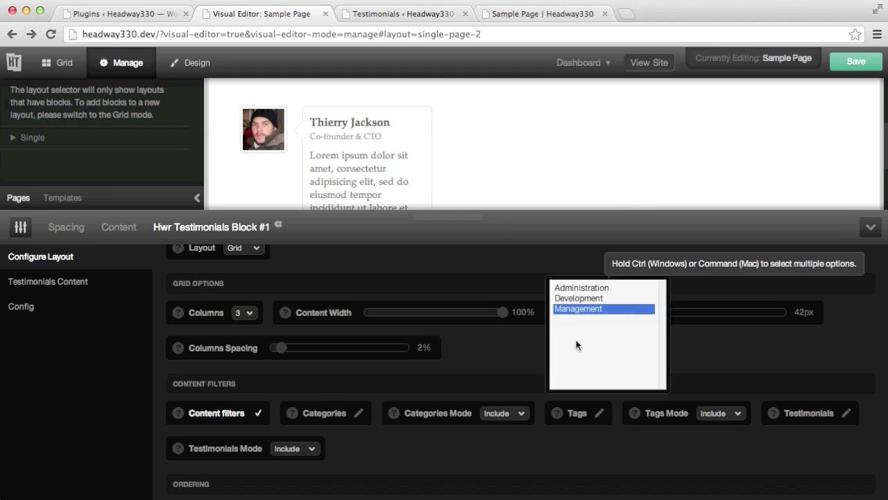
super+click(582, 308)
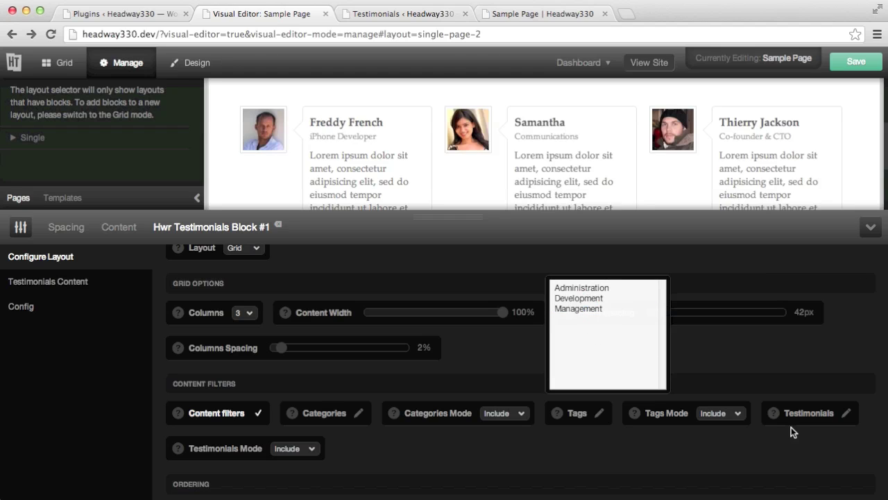
click(846, 413)
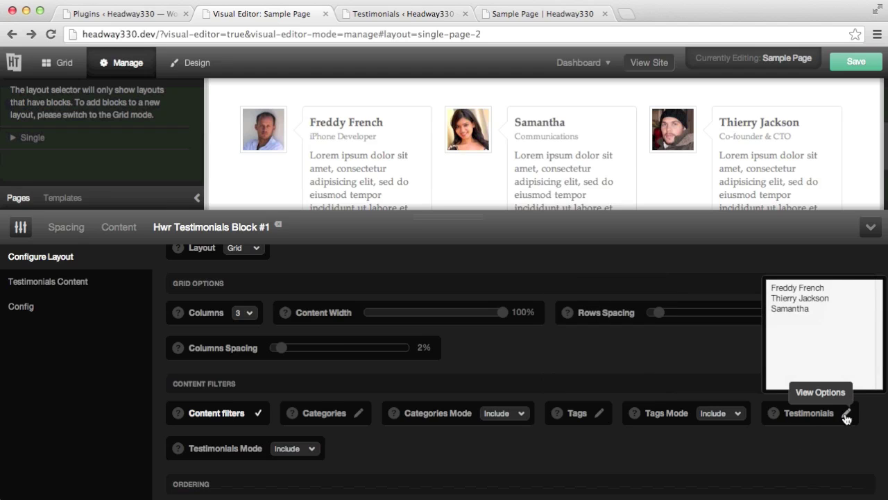
scroll(638, 460, down, 3)
scroll(638, 458, up, 1)
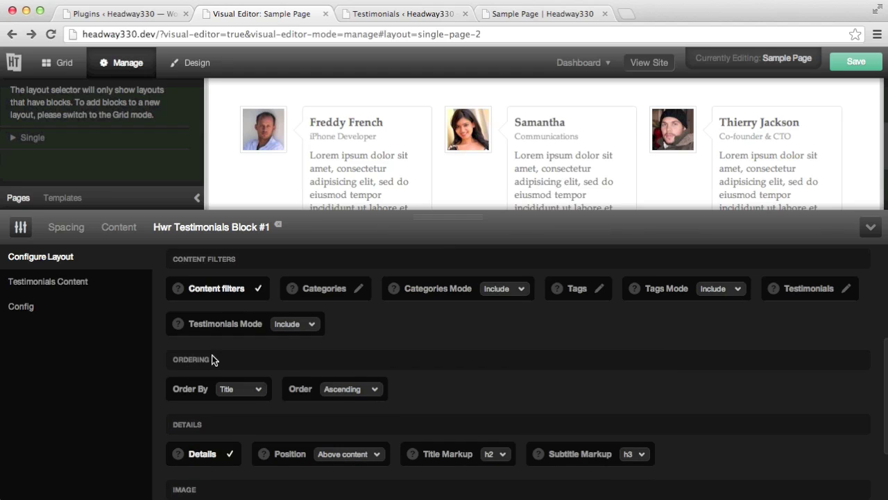
Sort the testimonials block by ID in Descending order.
click(247, 390)
click(244, 386)
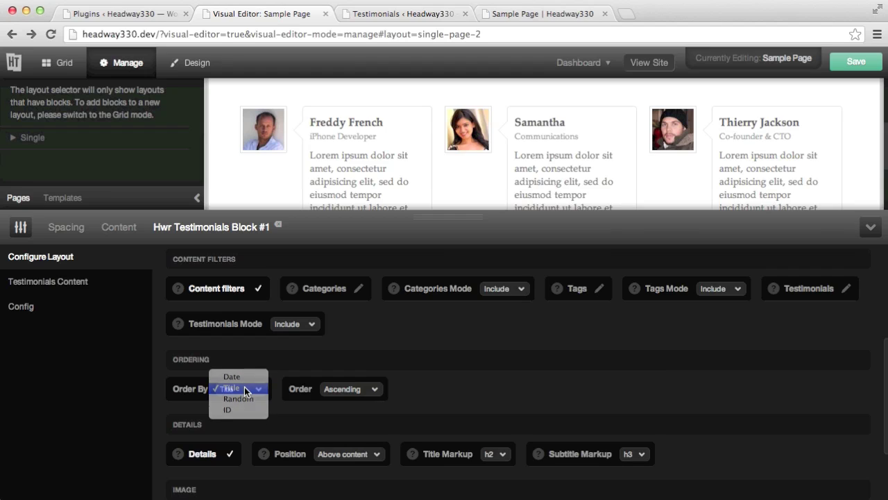
click(347, 389)
click(349, 387)
click(348, 378)
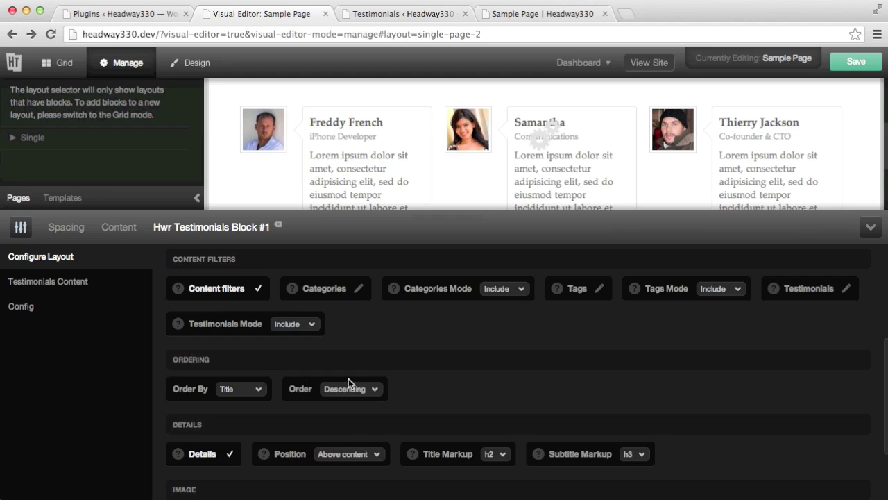
click(248, 388)
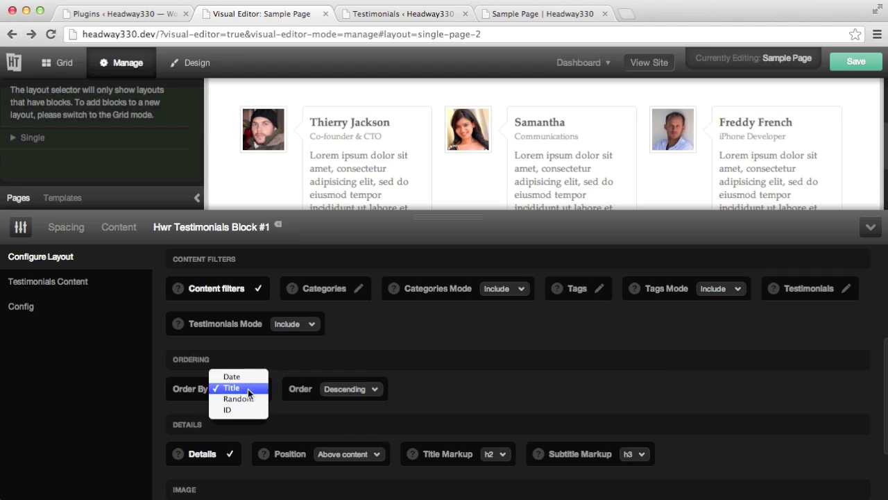
click(253, 409)
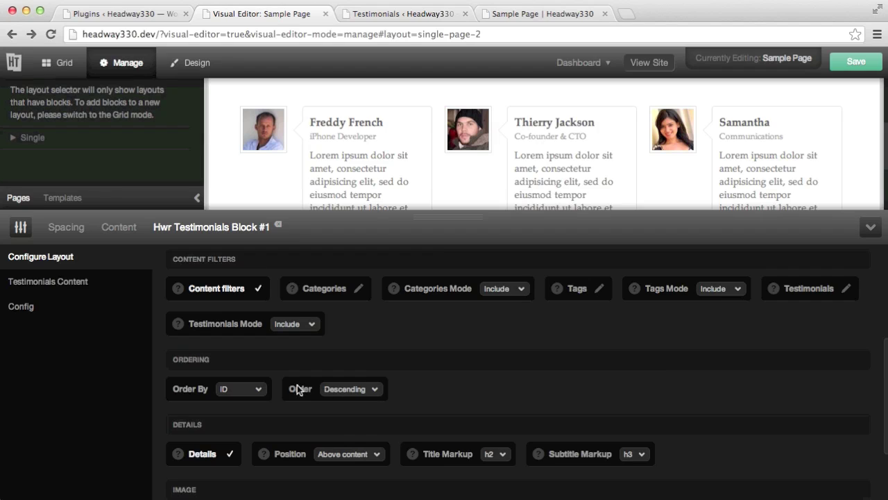
click(257, 390)
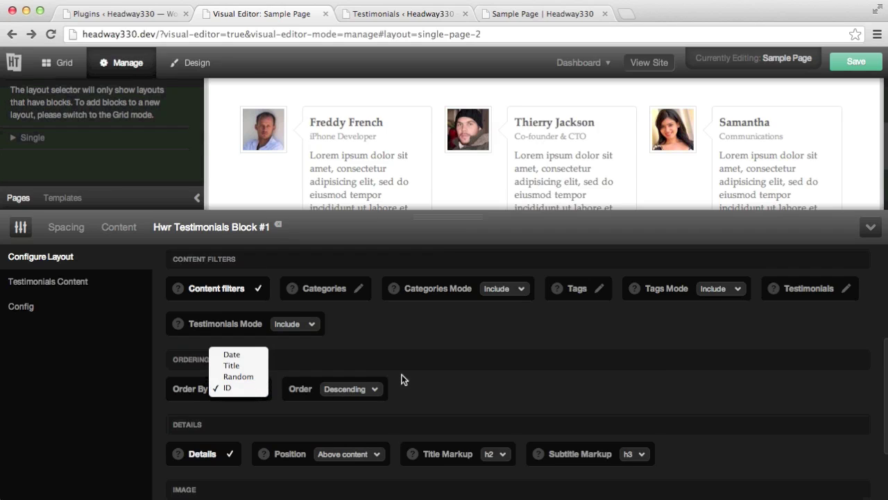
click(420, 374)
scroll(419, 361, up, 5)
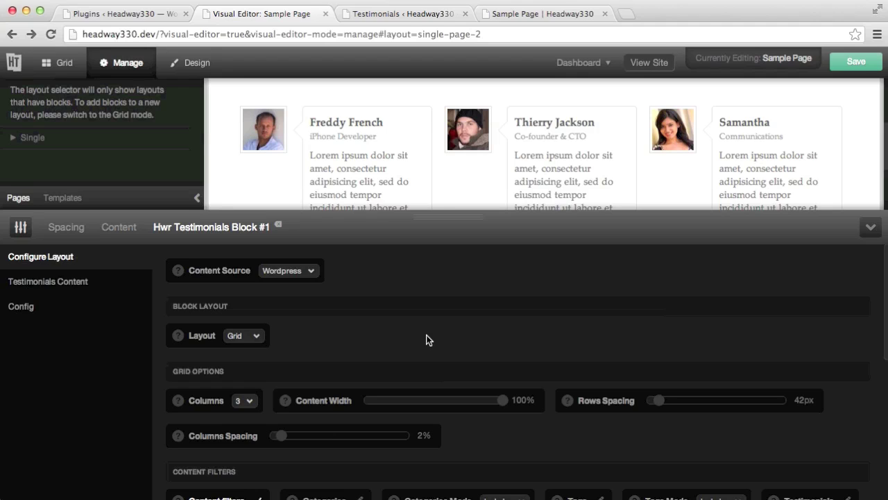
Save the layout with Ctrl+S and switch to Grid mode, closing the Grid Wizard.
key(super+s)
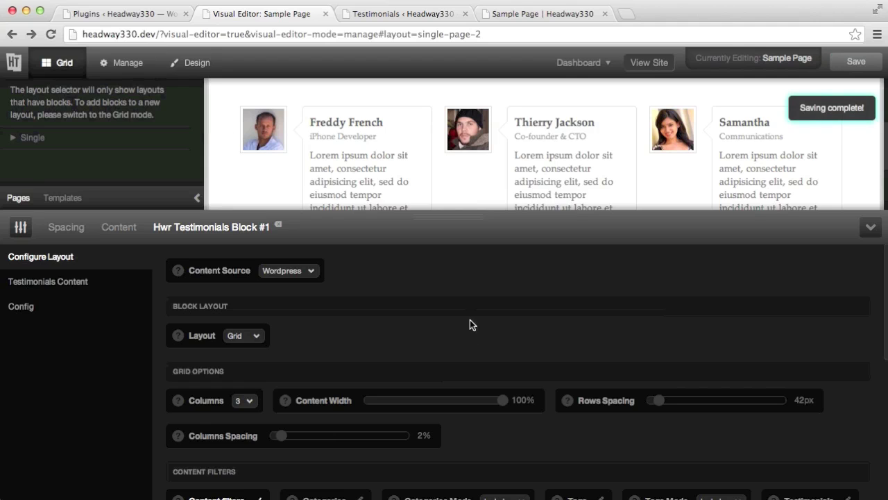
click(44, 64)
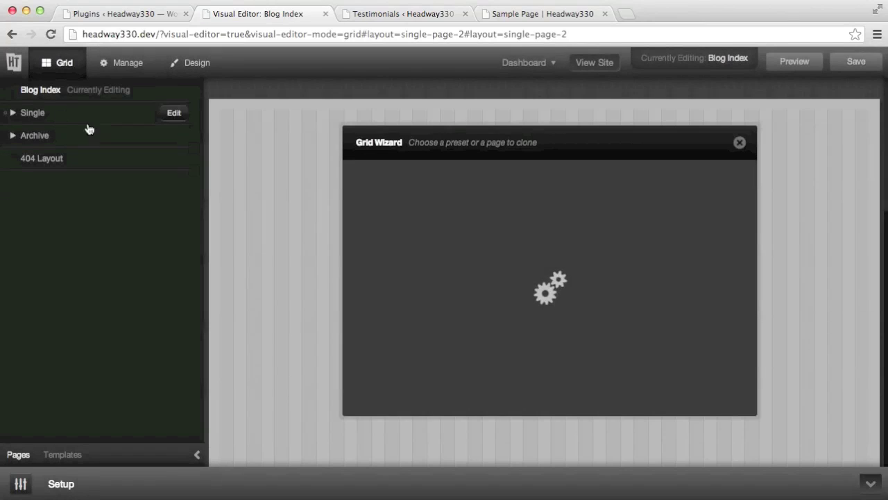
click(739, 143)
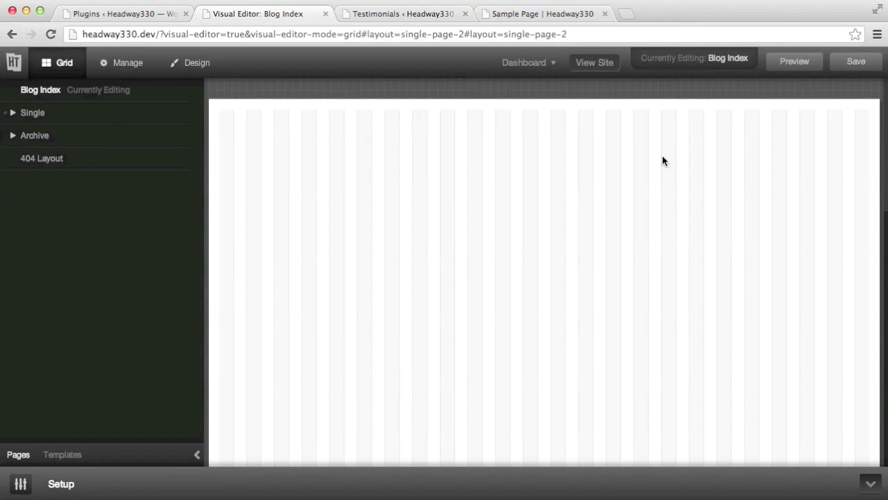
Open a testimonial's layout under Single > Testimonial for editing and dismiss the Grid Wizard.
click(12, 113)
click(30, 205)
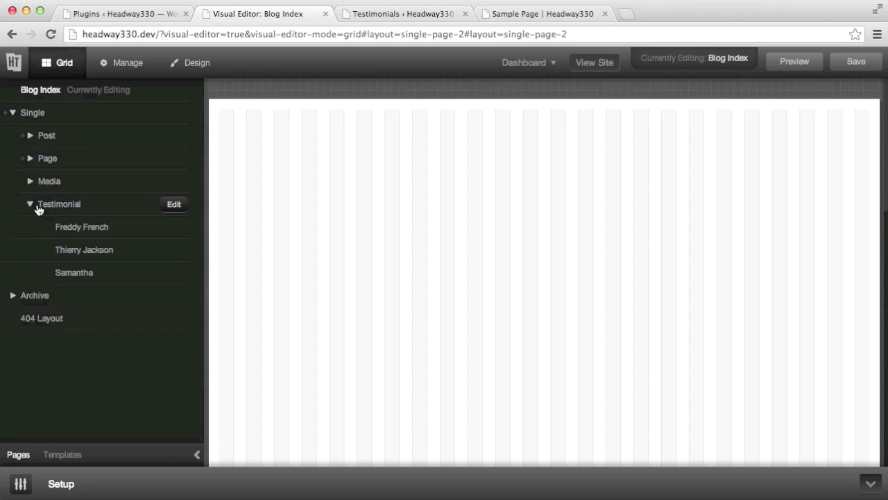
mouse_move(179, 230)
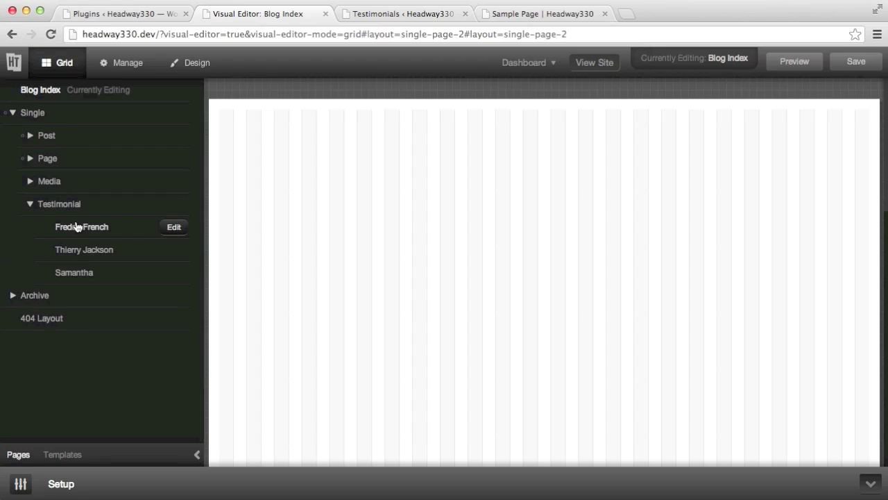
click(172, 230)
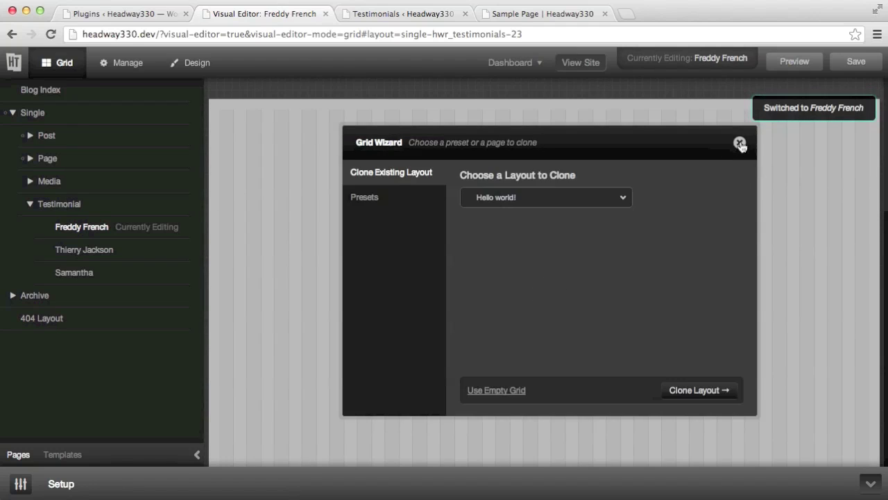
click(740, 143)
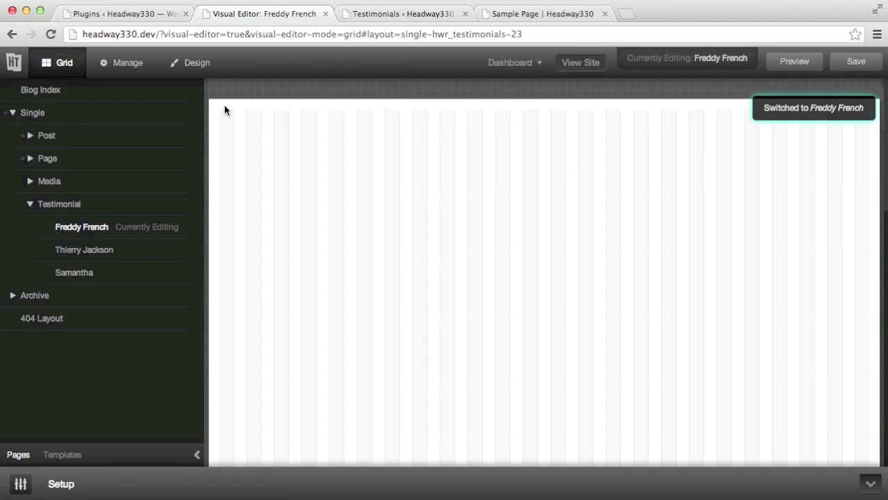
Draw a full-width Testimonials block across the grid top and save the layout.
drag(248, 115, 887, 186)
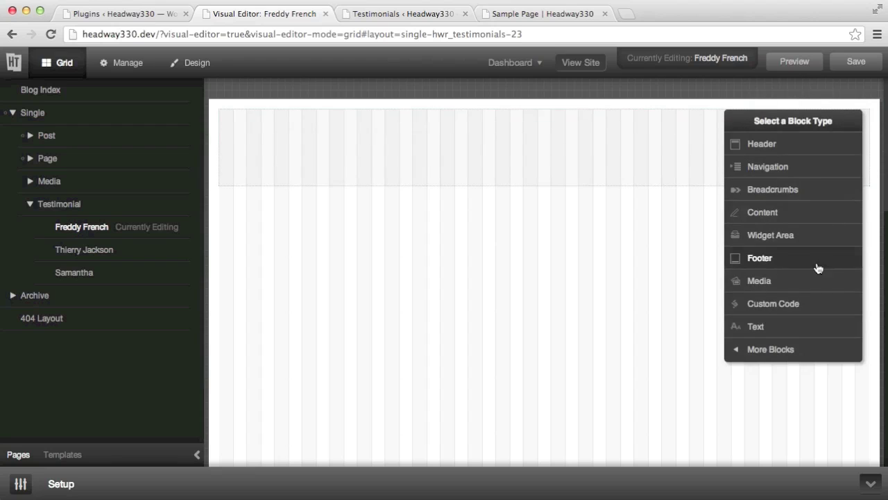
mouse_move(767, 349)
click(663, 359)
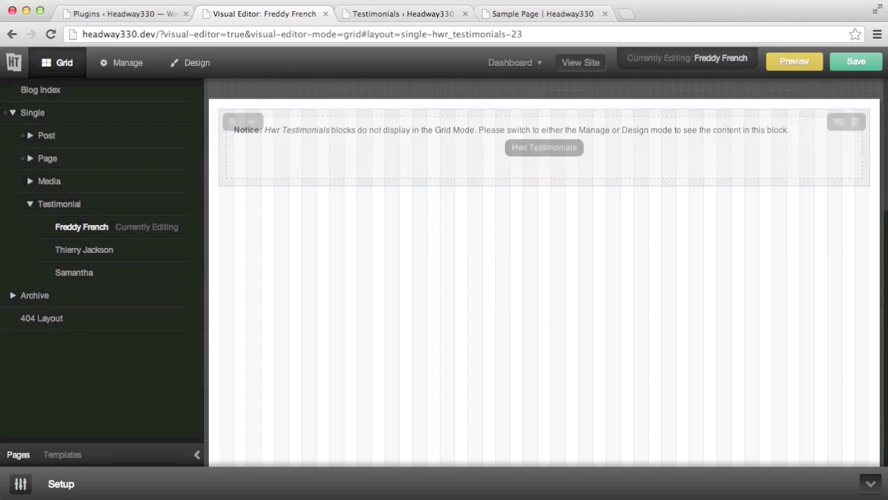
click(853, 62)
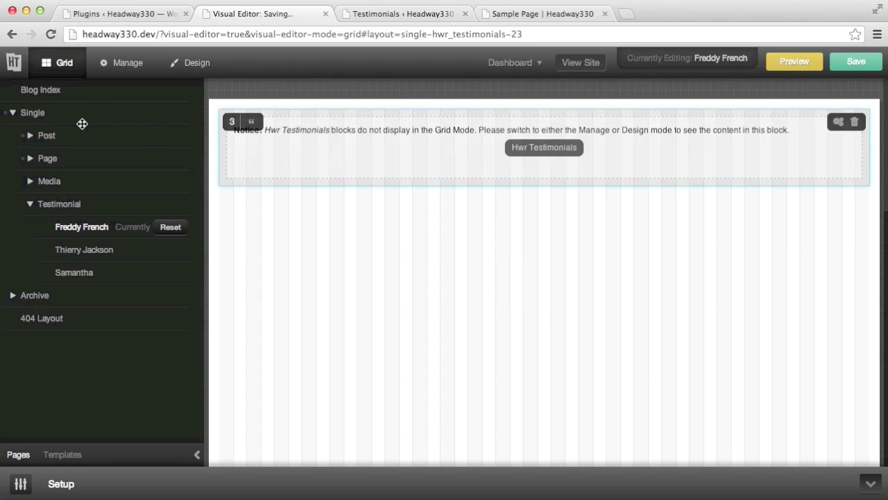
In Manage mode, expand the Single layouts and then the Testimonial layouts.
click(118, 66)
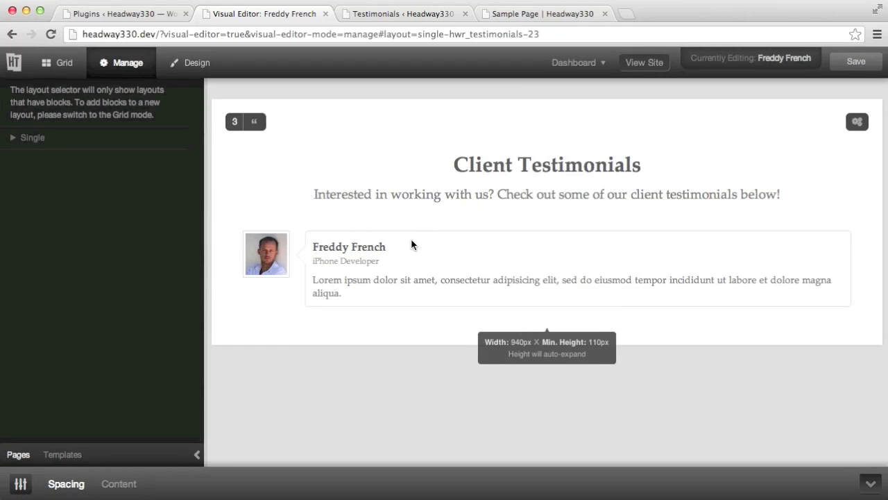
click(12, 138)
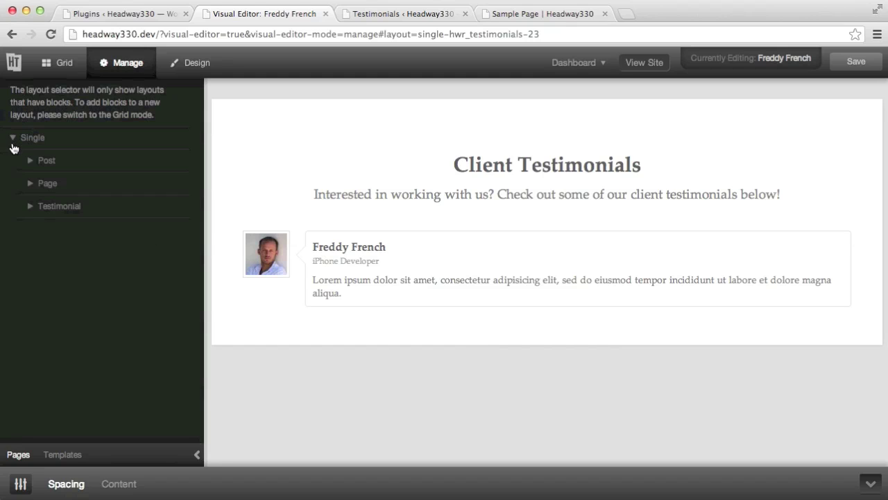
click(30, 207)
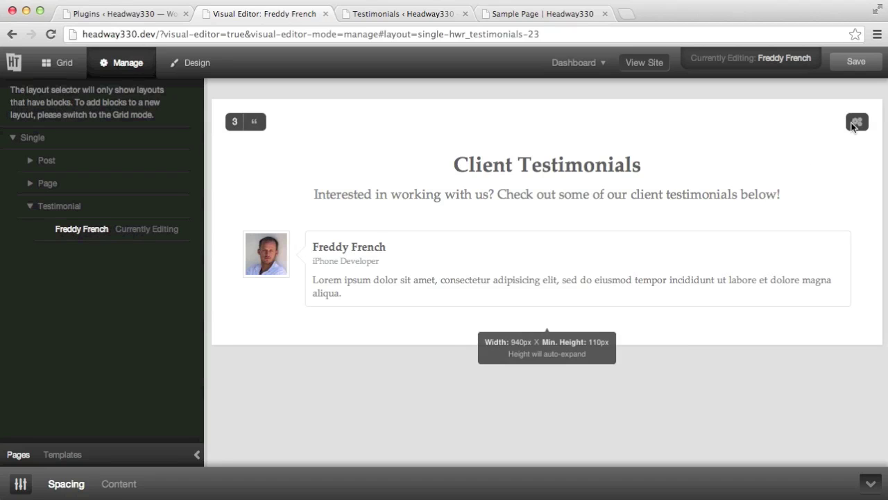
Open the Hwr Testimonials Block #3 settings, which show Single View and a help note.
click(854, 123)
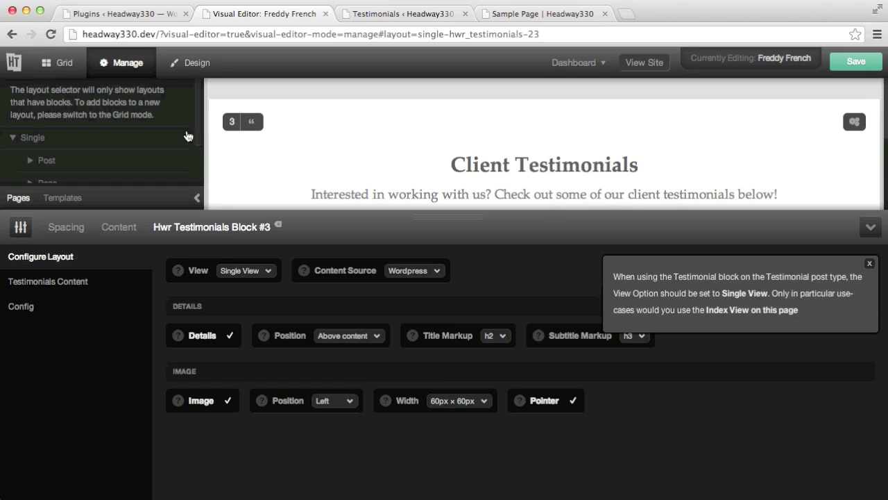
scroll(184, 136, down, 2)
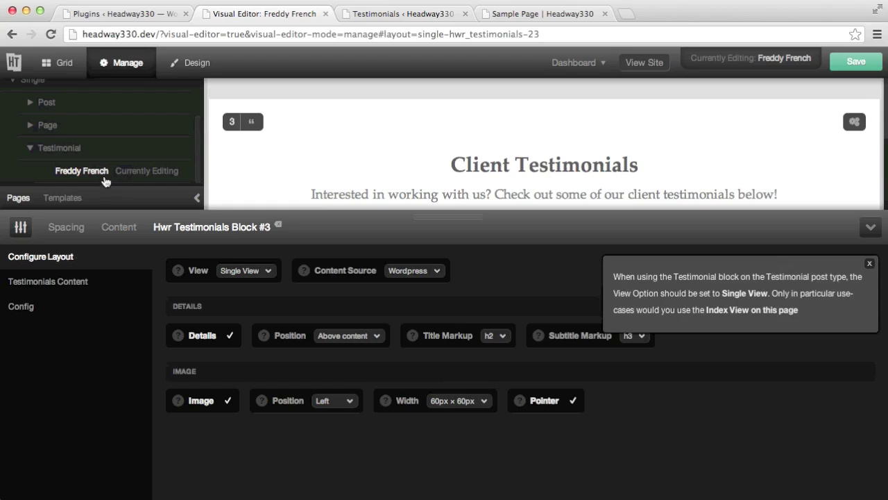
scroll(402, 142, down, 1)
scroll(401, 142, down, 3)
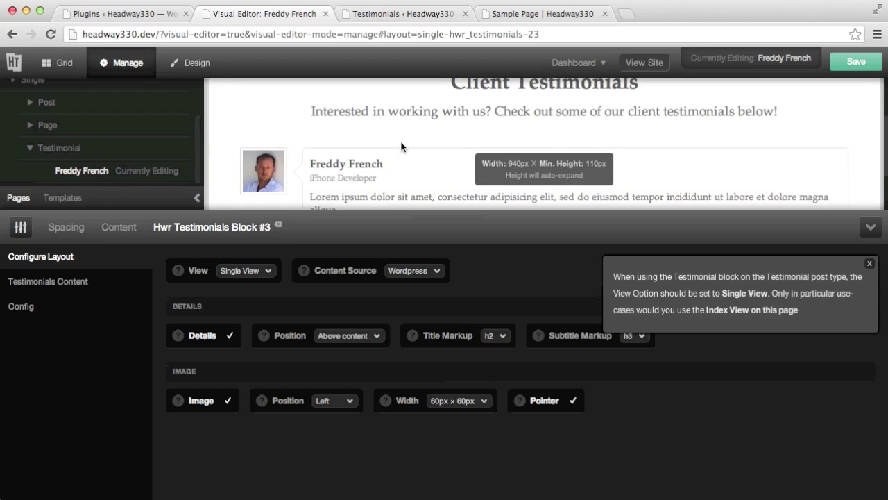
scroll(402, 140, down, 1)
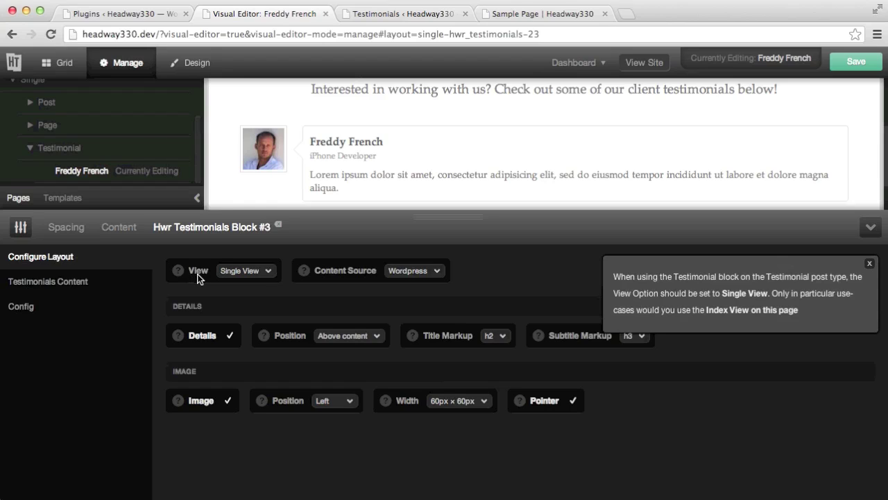
Dismiss the help note, try Index View, then set the block back to Single View.
click(869, 263)
click(249, 282)
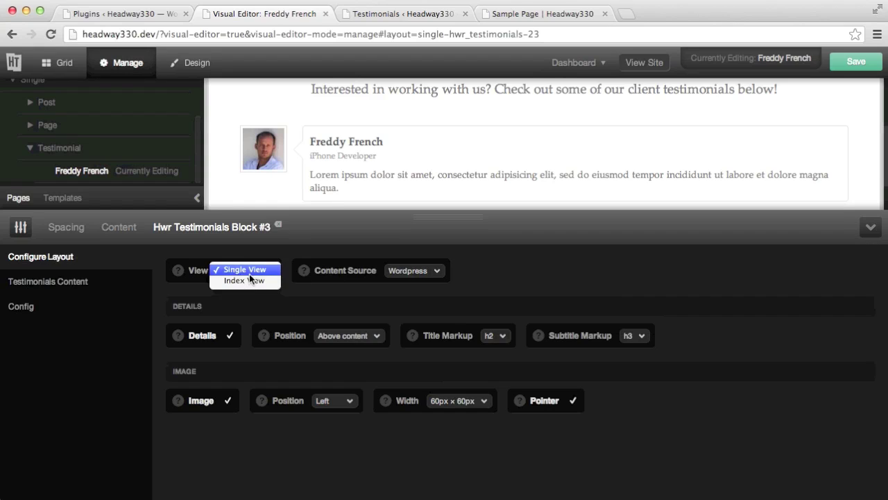
click(250, 284)
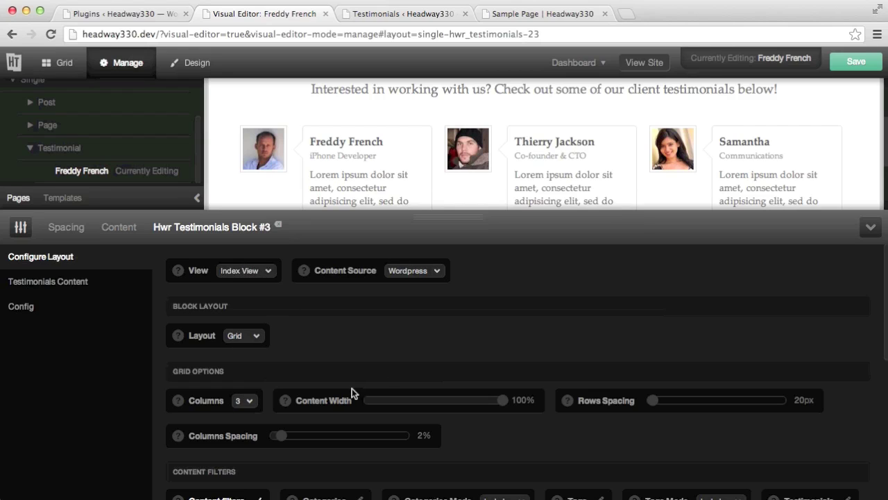
scroll(352, 389, down, 2)
scroll(373, 427, up, 2)
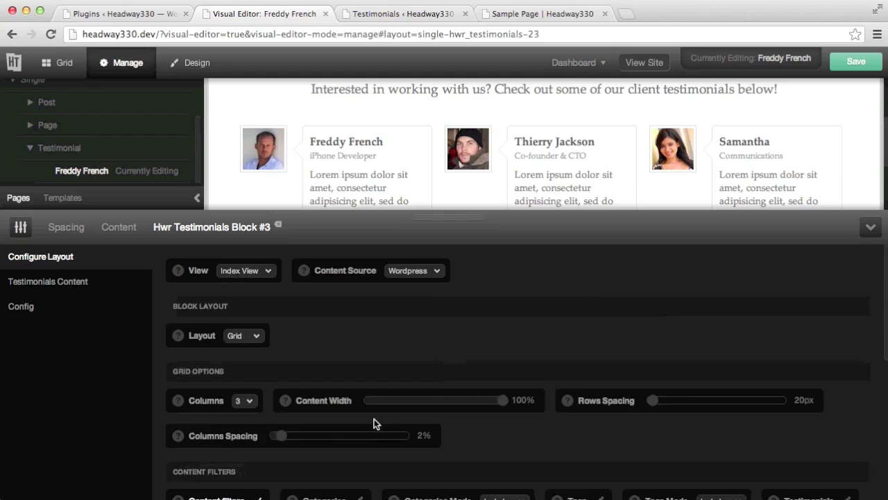
click(255, 273)
click(251, 260)
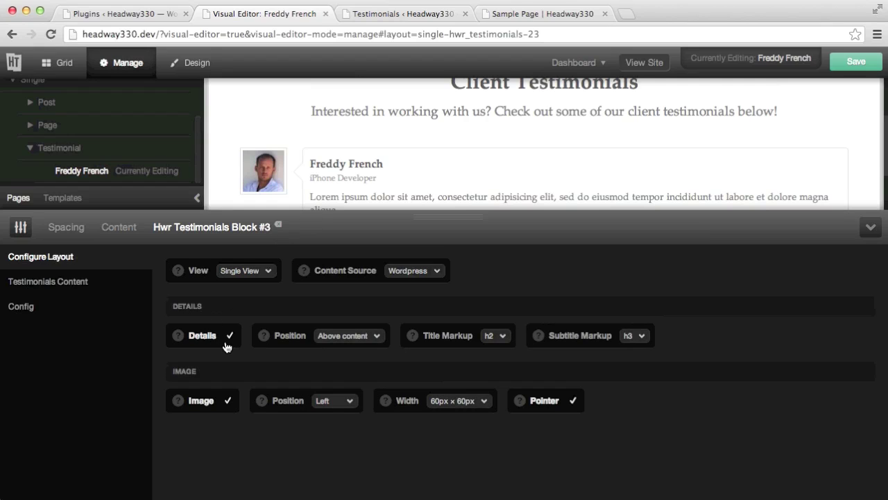
Toggle Details off and back on to show name and title, then save.
click(223, 339)
click(223, 339)
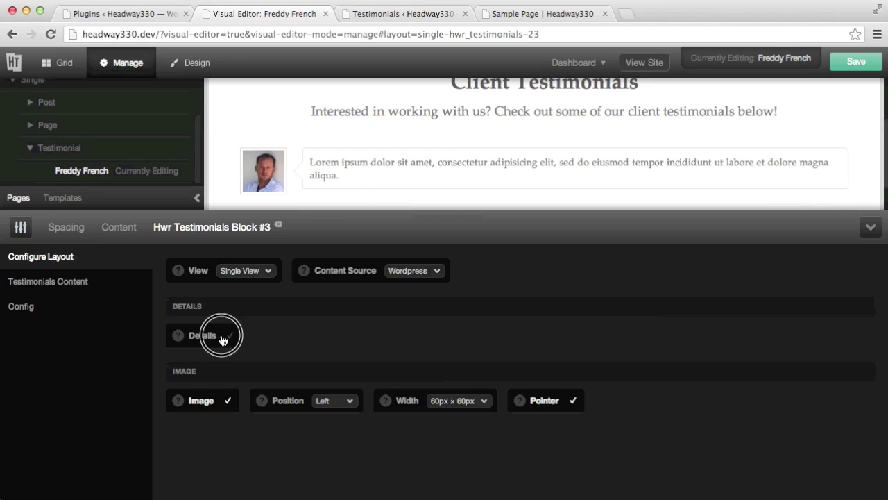
click(842, 60)
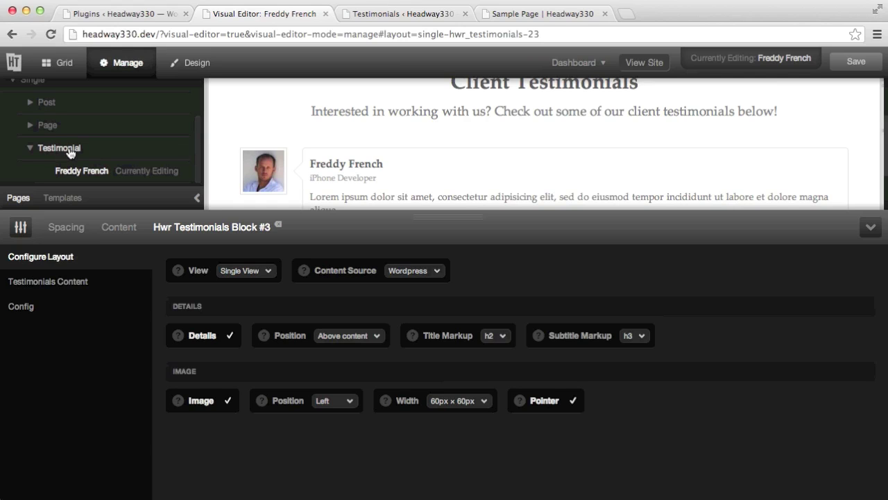
In Grid mode, edit the layout for all Testimonial posts and close the Grid Wizard.
click(66, 65)
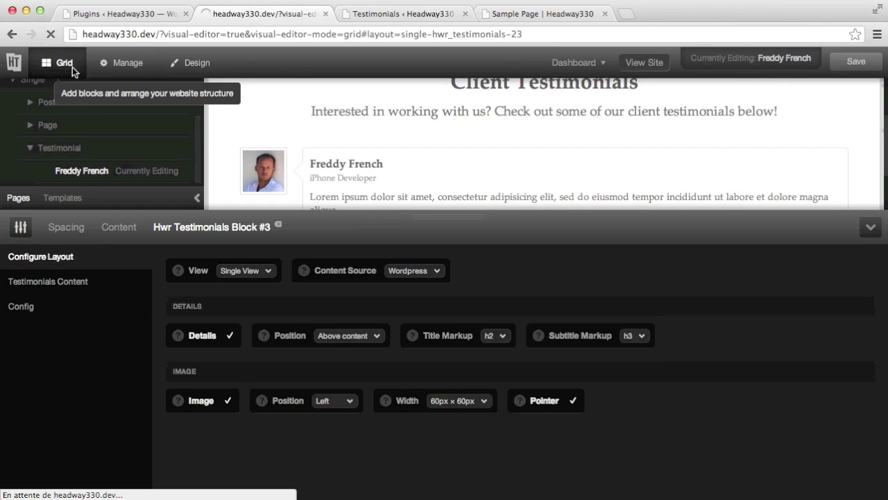
scroll(77, 132, down, 3)
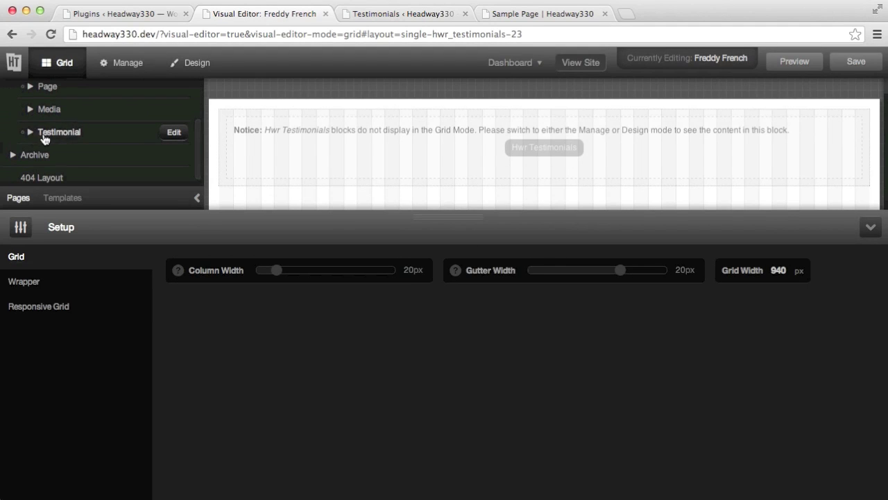
click(173, 134)
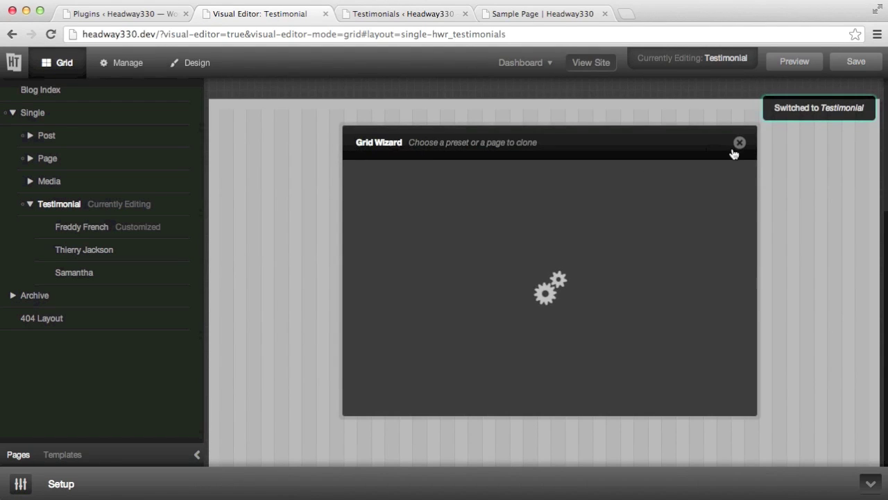
click(737, 145)
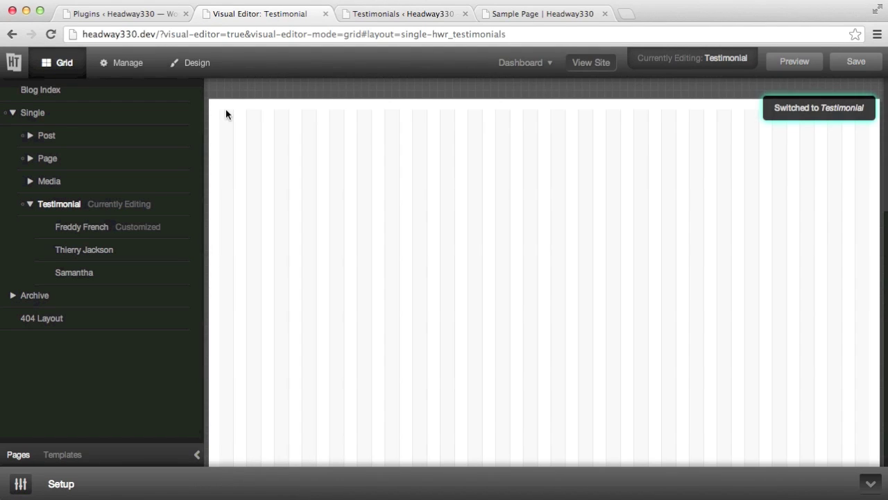
Draw a full-width block at the top, make it a Testimonials block, and save.
drag(238, 113, 868, 184)
mouse_move(789, 349)
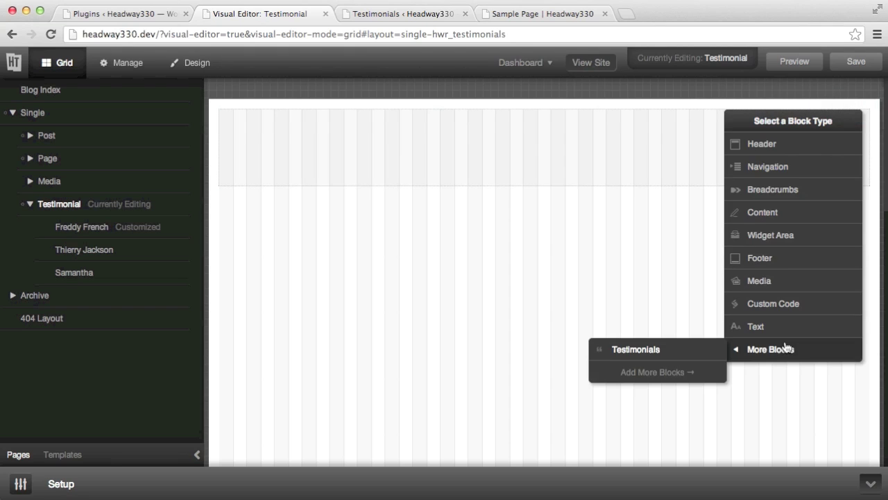
click(668, 350)
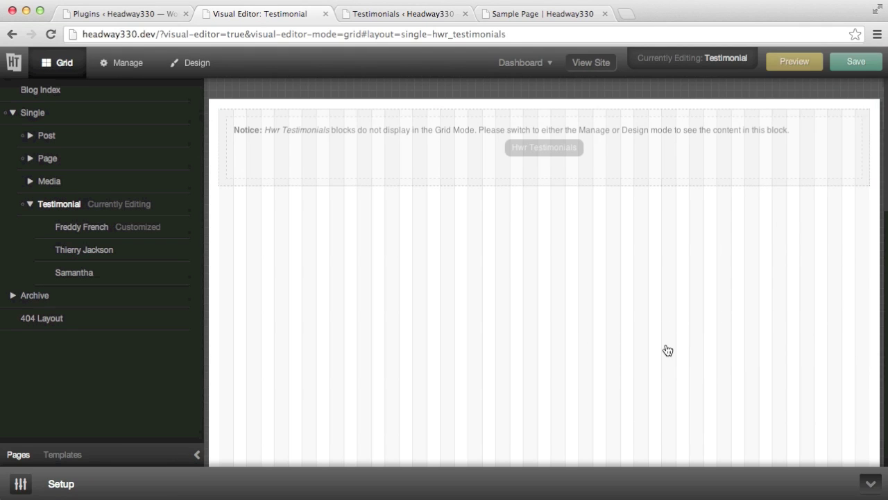
click(861, 63)
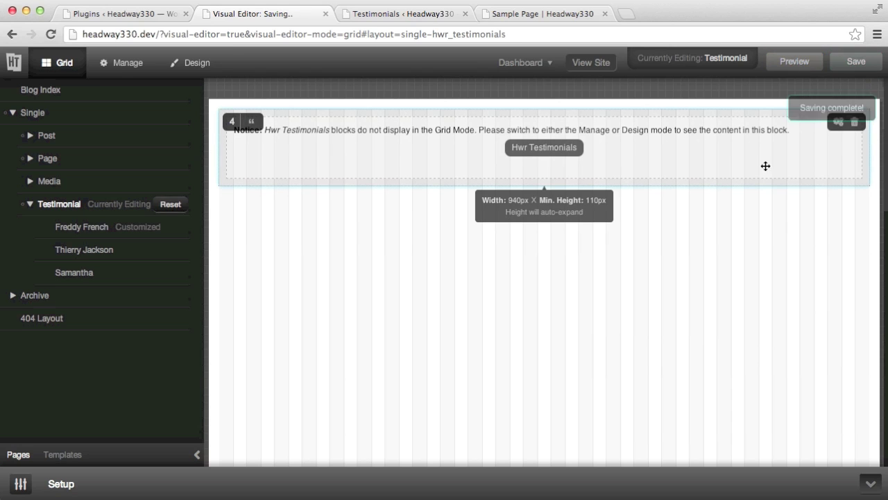
click(133, 64)
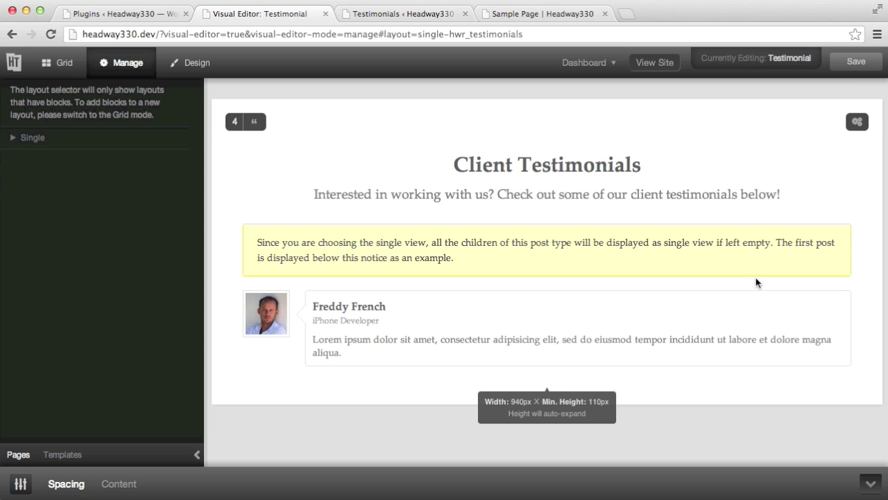
Open Hwr Testimonials Block #4 settings, confirm Single View, and save the Testimonial layout.
click(858, 121)
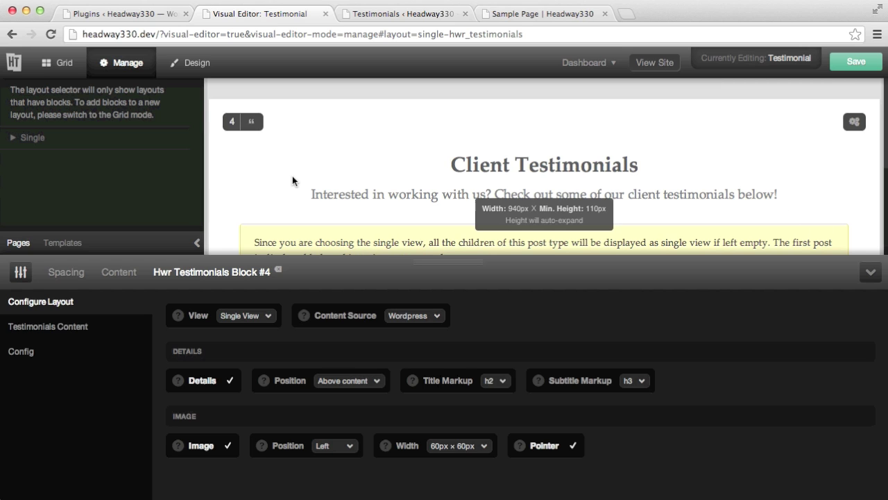
click(857, 62)
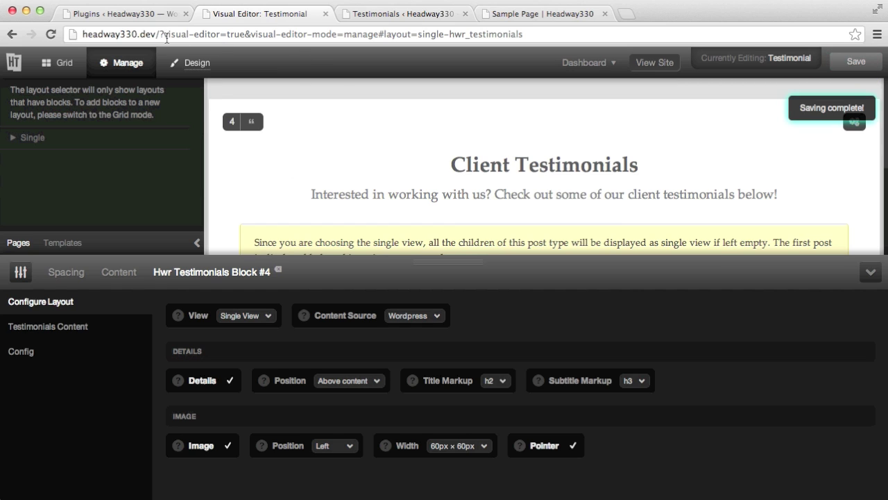
Back in WordPress admin, open the Testimonials list and view the second testimonial.
click(123, 16)
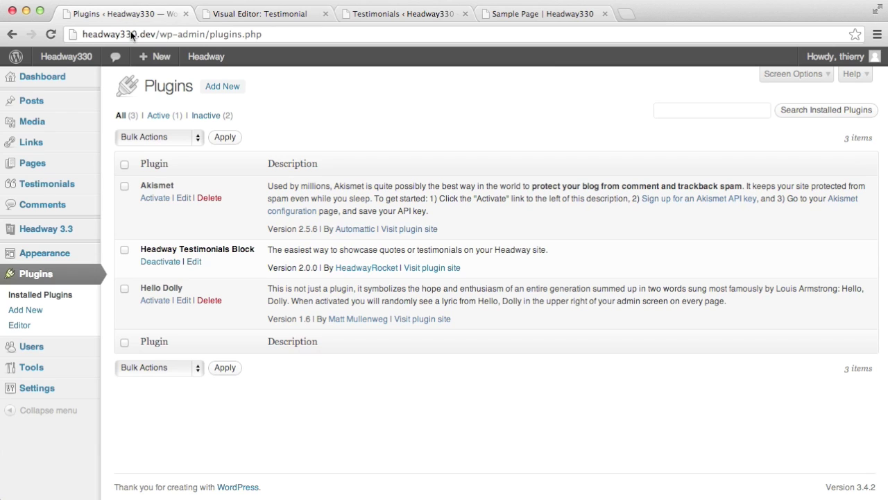
click(39, 196)
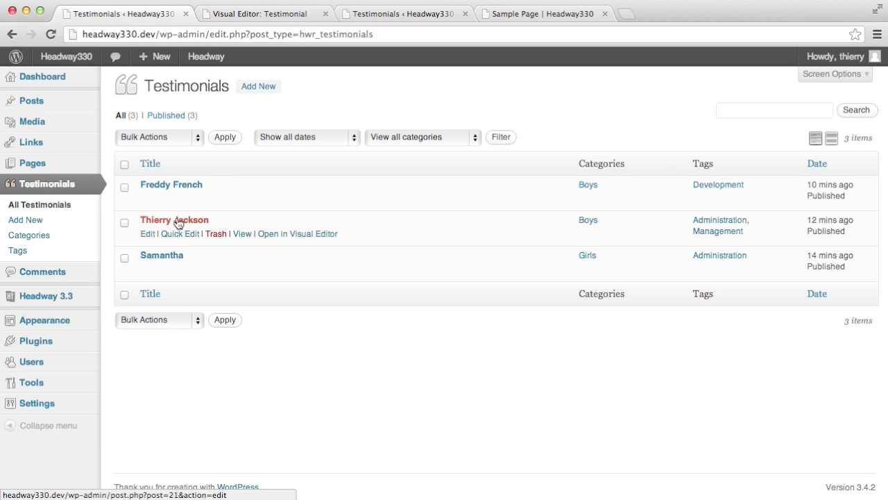
click(239, 236)
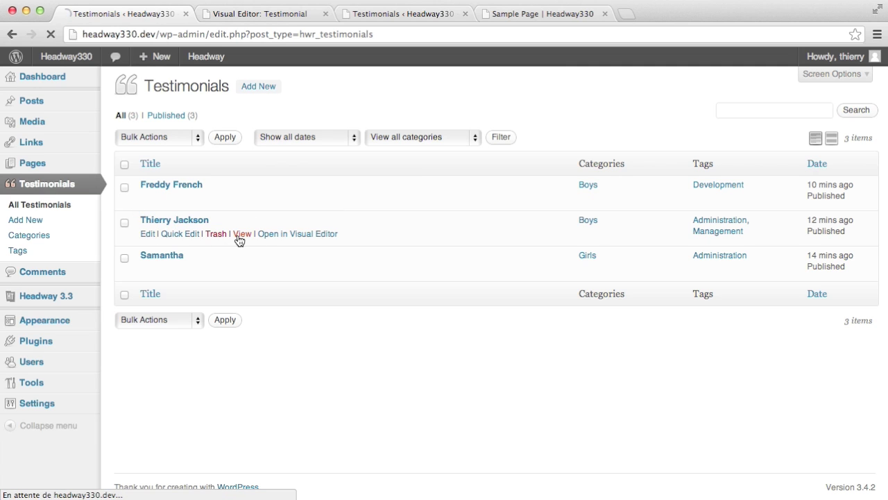